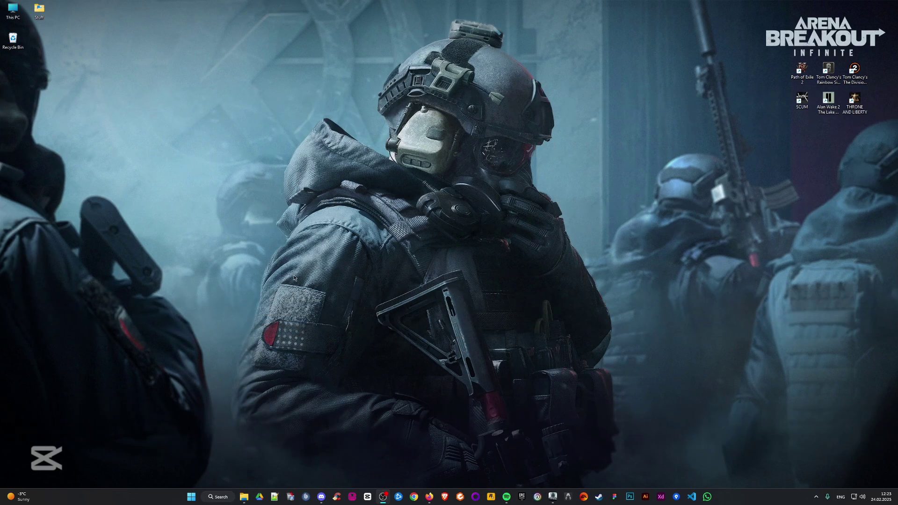
pyautogui.rightClick(258, 218)
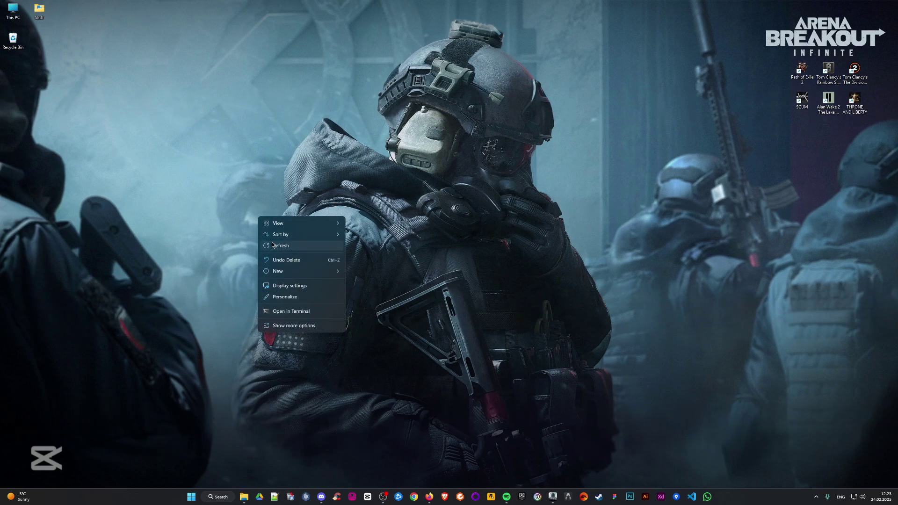
pyautogui.click(271, 242)
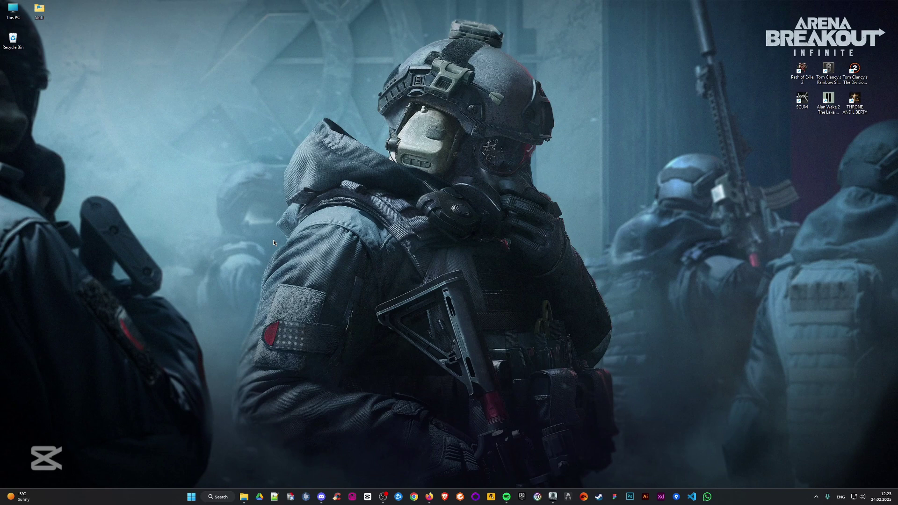
pyautogui.rightClick(337, 211)
pyautogui.click(359, 239)
pyautogui.click(192, 497)
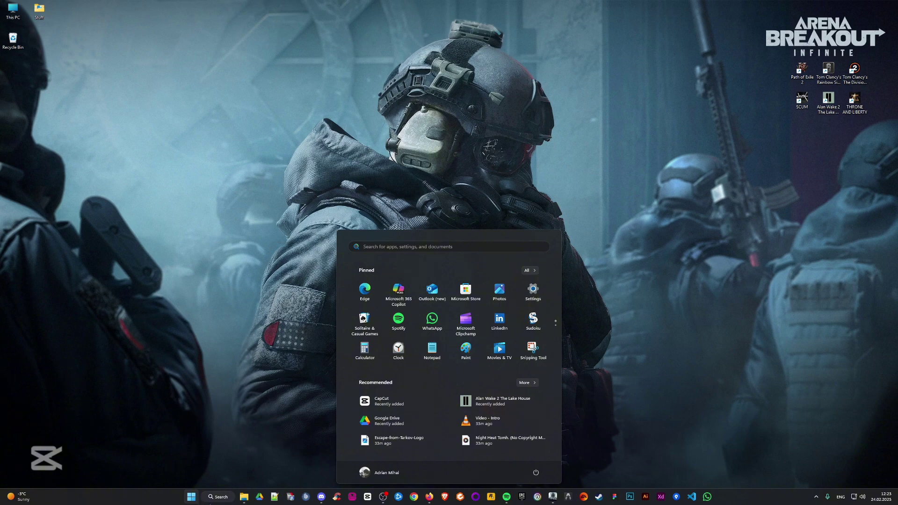
pyautogui.click(190, 498)
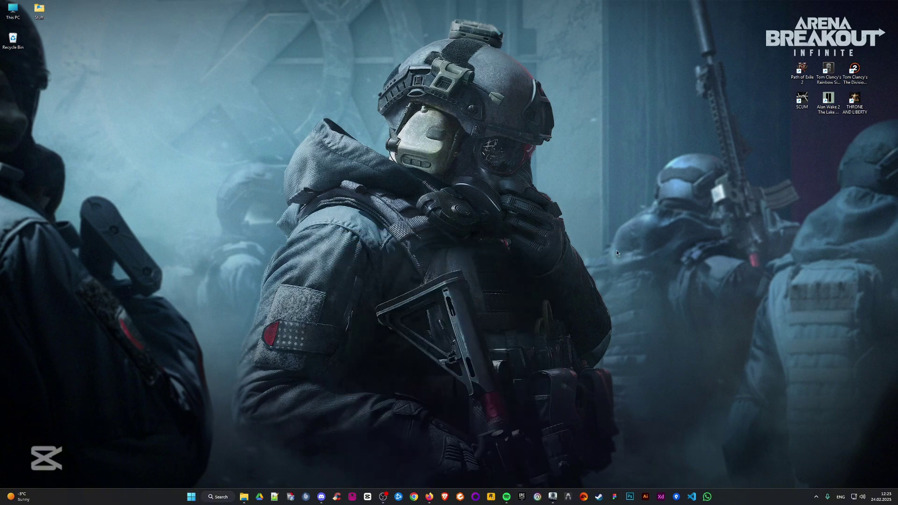
pyautogui.click(191, 498)
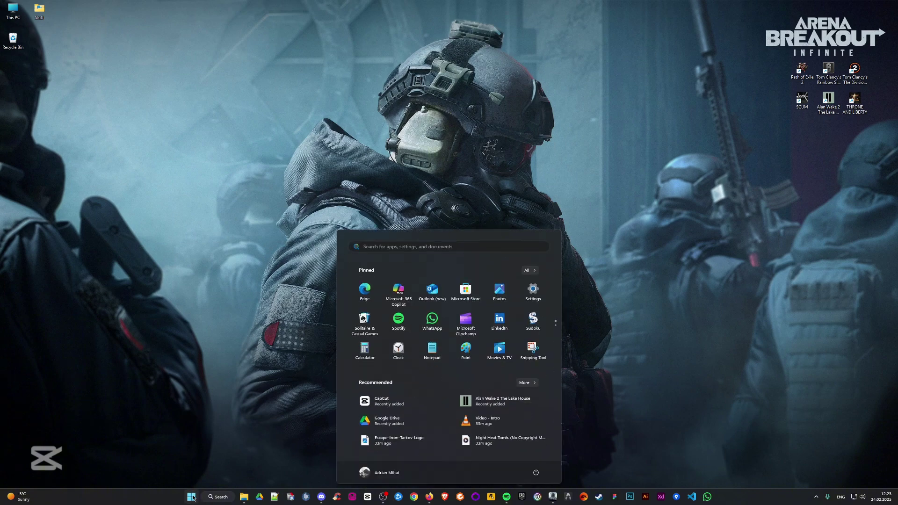
pyautogui.write('mouse pointer style')
pyautogui.press('BackSpace')
pyautogui.press('BackSpace')
pyautogui.press('BackSpace')
pyautogui.press('BackSpace')
pyautogui.press('BackSpace')
pyautogui.press('BackSpace')
pyautogui.press('BackSpace')
pyautogui.press('BackSpace')
pyautogui.press('BackSpace')
pyautogui.press('BackSpace')
pyautogui.press('BackSpace')
pyautogui.press('BackSpace')
pyautogui.press('BackSpace')
pyautogui.press('BackSpace')
pyautogui.press('BackSpace')
pyautogui.press('BackSpace')
pyautogui.press('BackSpace')
pyautogui.press('BackSpace')
pyautogui.press('BackSpace')
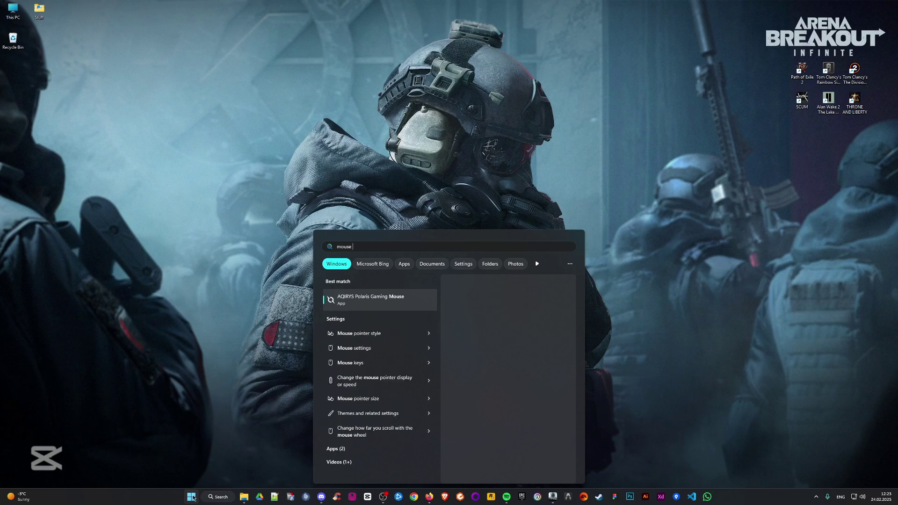
pyautogui.write('encha')
pyautogui.press('BackSpace')
pyautogui.press('BackSpace')
pyautogui.press('BackSpace')
pyautogui.press('BackSpace')
pyautogui.press('BackSpace')
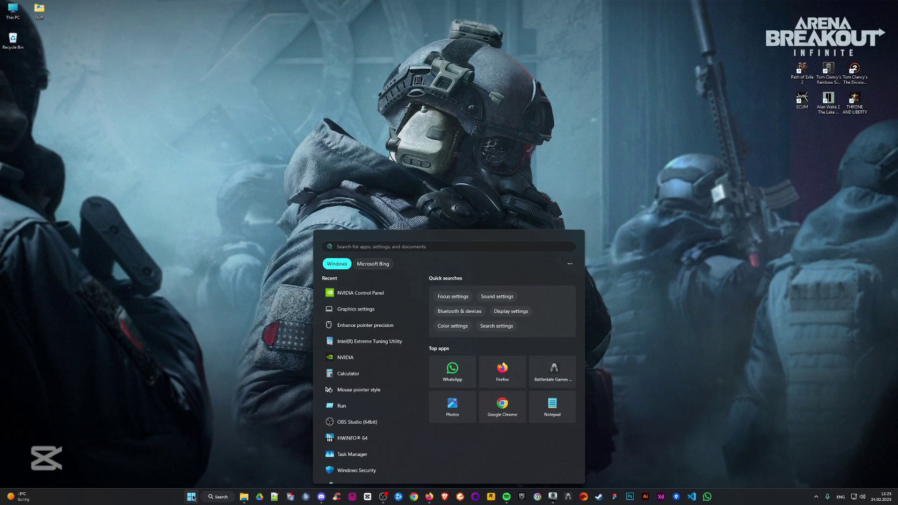
# - Open the Enhance pointer precision mouse setting, check its state, and close the Settings window
pyautogui.click(370, 325)
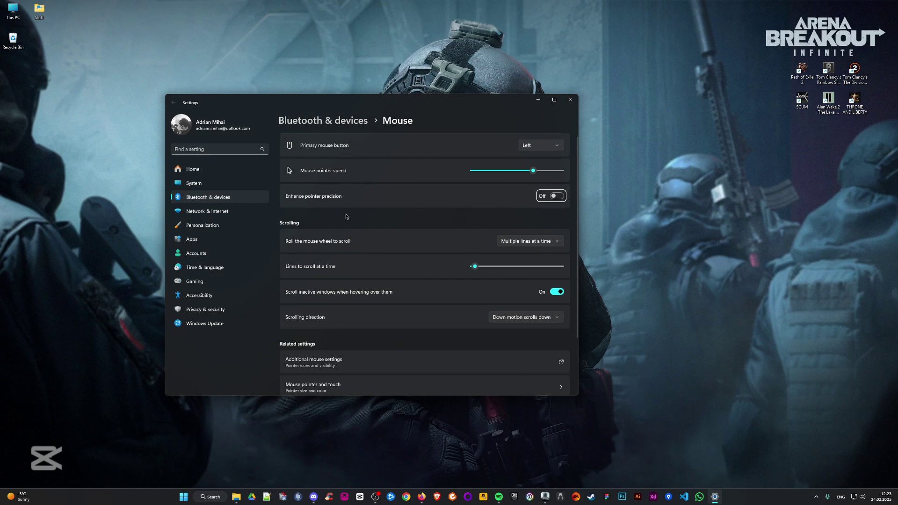
pyautogui.click(522, 202)
pyautogui.click(571, 101)
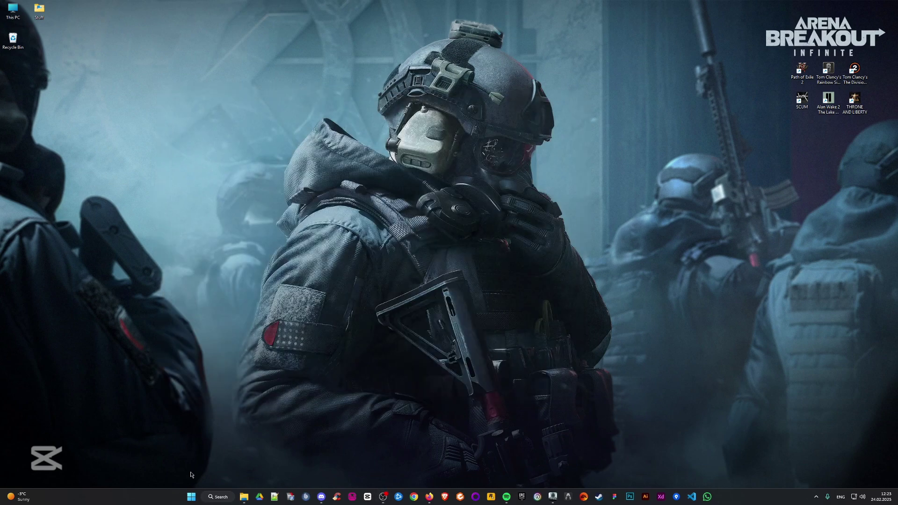
# - Open Windows Graphics settings, check windowed game optimizations and hardware-accelerated GPU scheduling under the advanced graphics settings, and close the window
pyautogui.rightClick(283, 291)
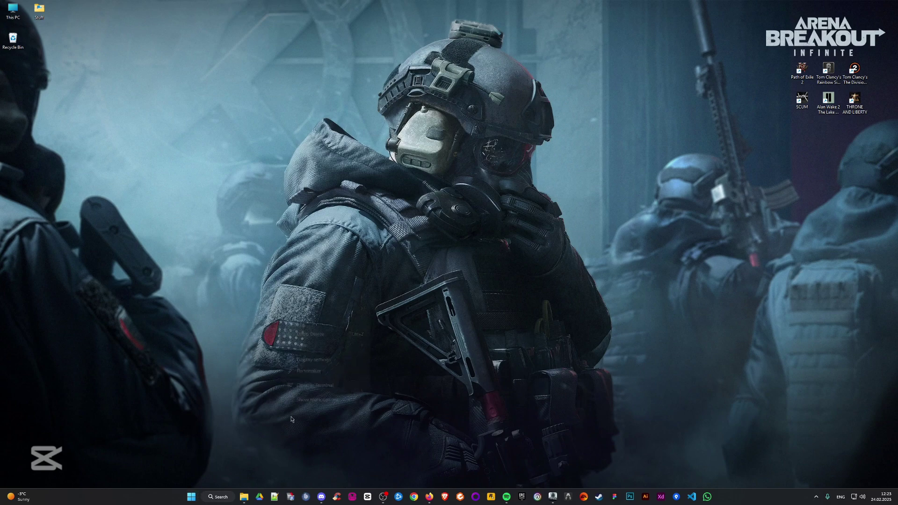
pyautogui.click(190, 499)
pyautogui.write('graphics settings')
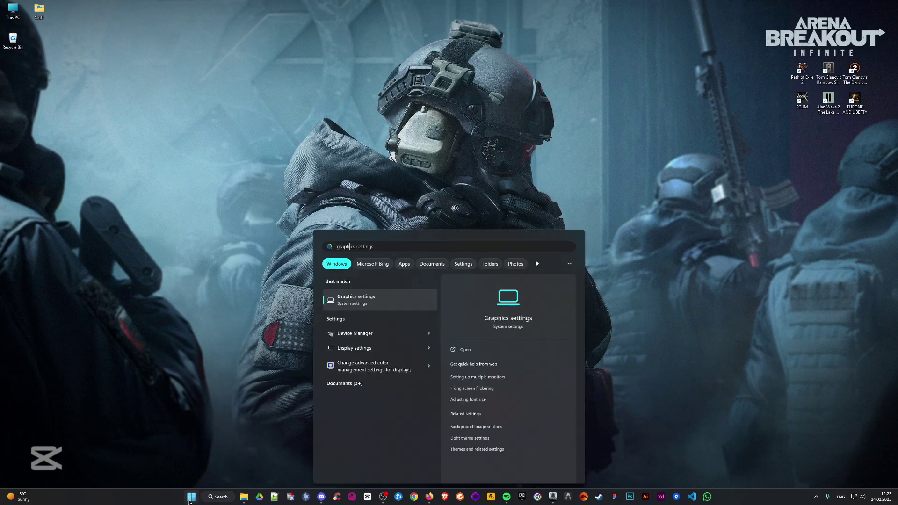
pyautogui.press('Return')
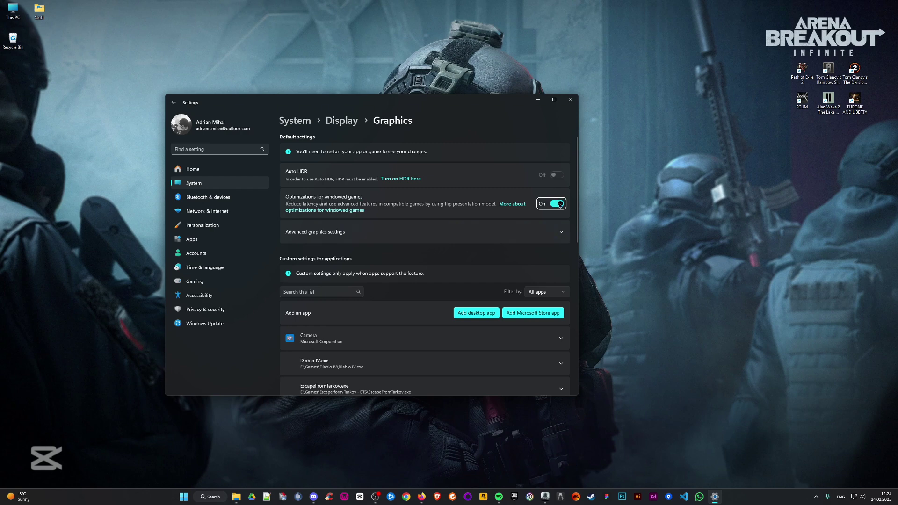
pyautogui.click(360, 239)
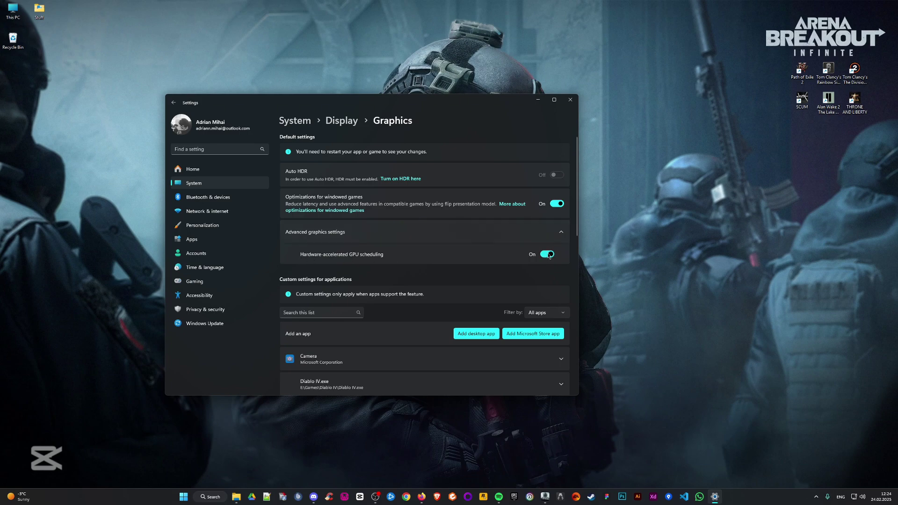
pyautogui.click(570, 99)
pyautogui.rightClick(588, 163)
pyautogui.click(630, 192)
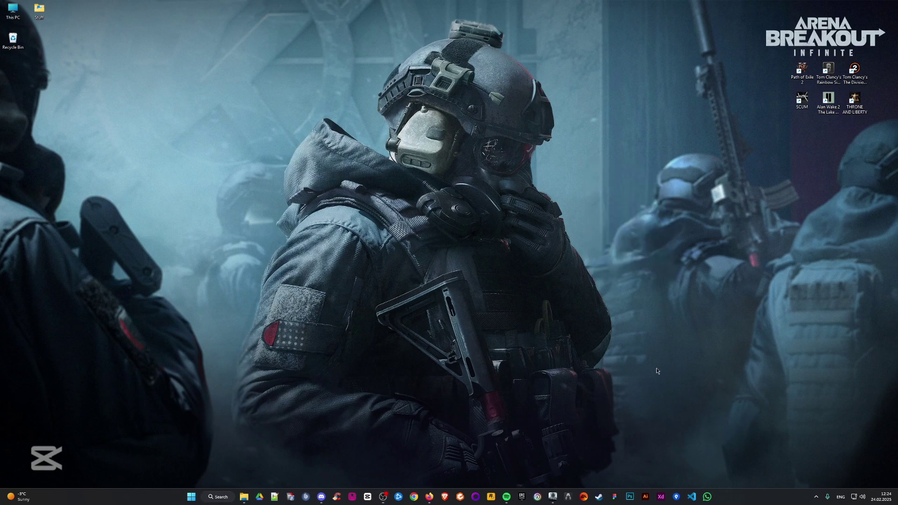
# - Open the NVIDIA Control Panel, enlarge its window upward, and show the desktop colour settings
pyautogui.click(192, 498)
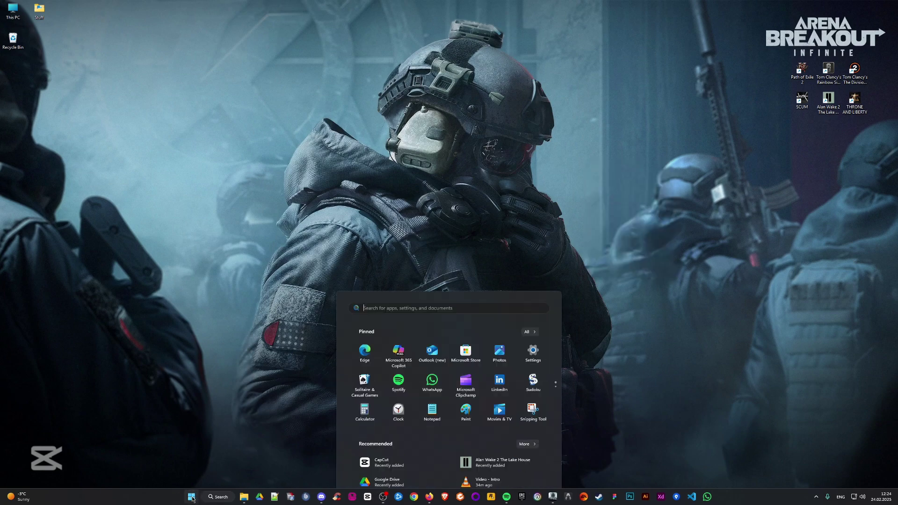
pyautogui.write('nvidia control panel')
pyautogui.press('Return')
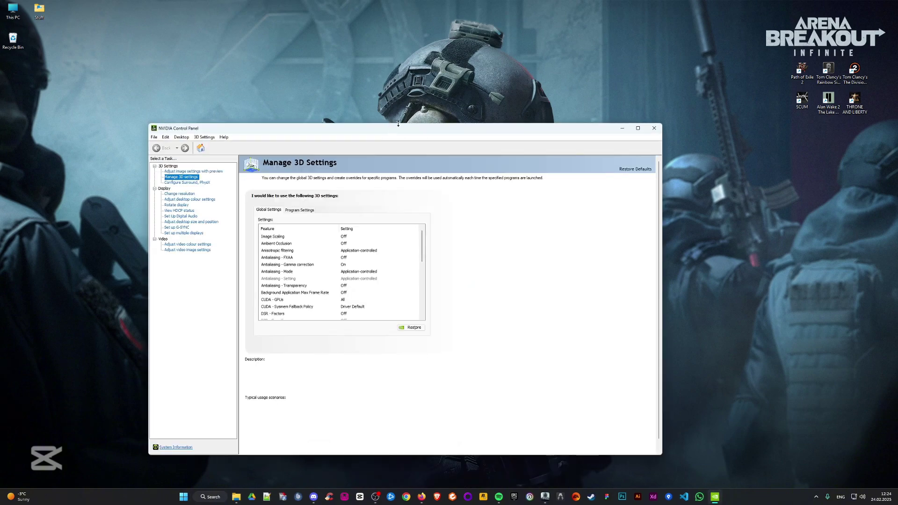
pyautogui.moveTo(398, 123); pyautogui.dragTo(429, 57)
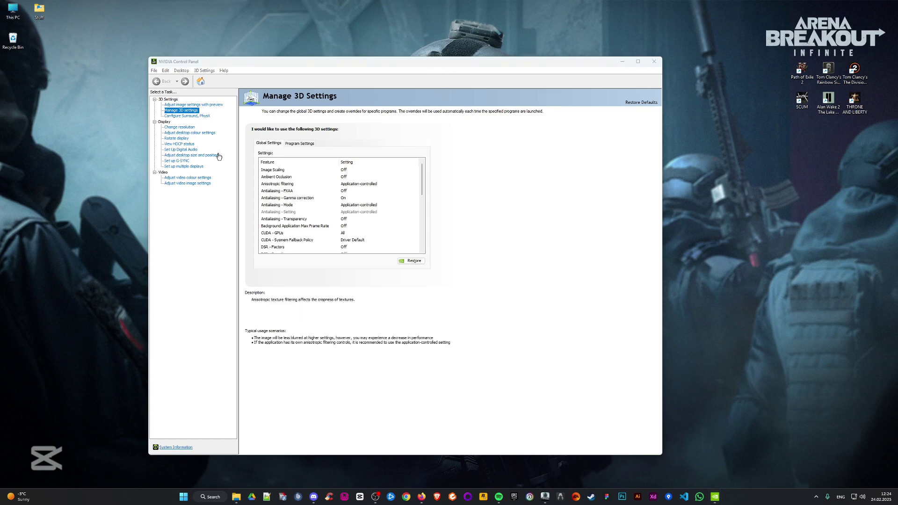
pyautogui.click(190, 133)
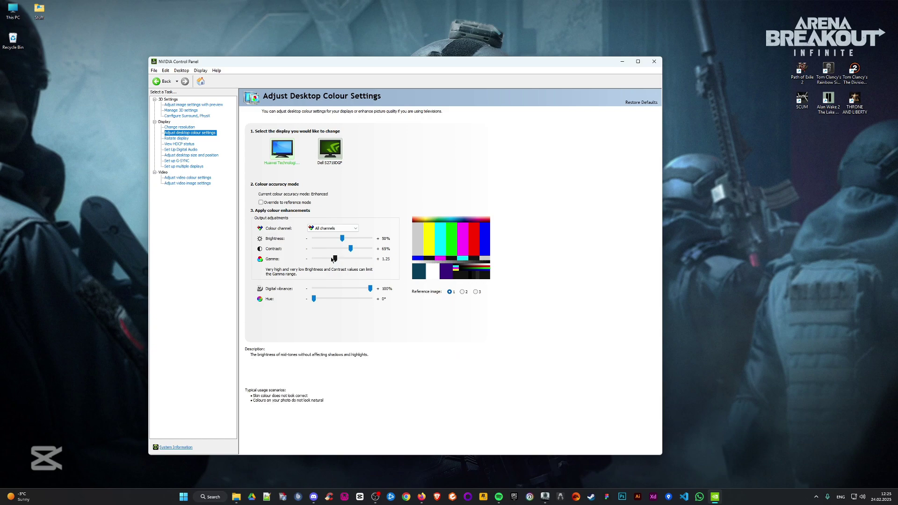
# - Open the program-specific 3D settings and try to add Arena Breakout Infinite as a program to customise
pyautogui.click(181, 110)
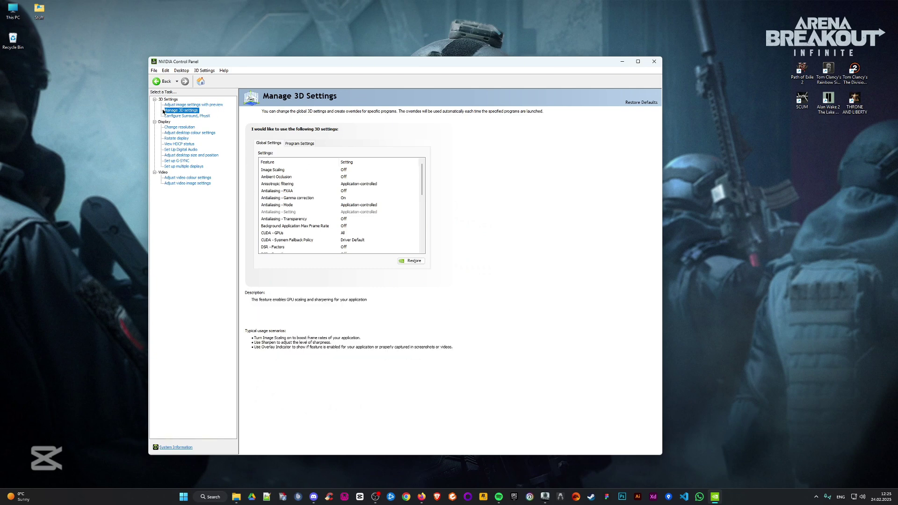
pyautogui.click(296, 144)
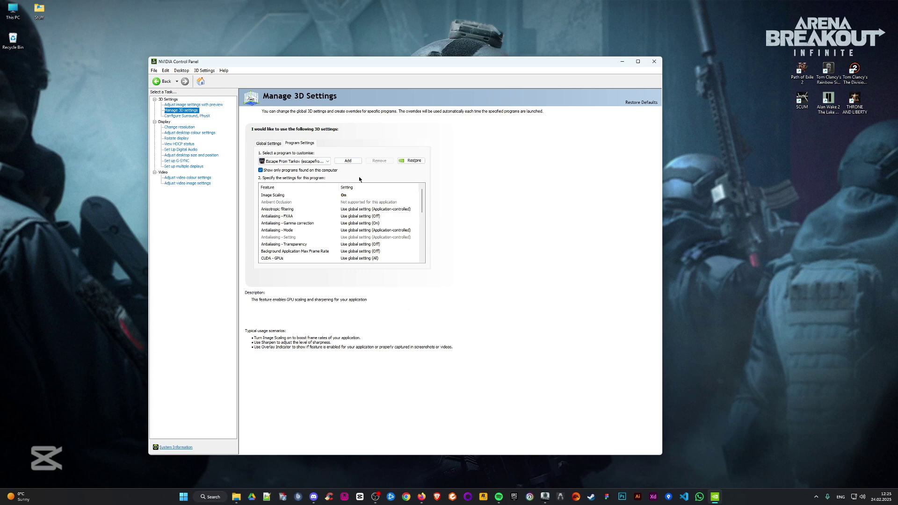
pyautogui.click(356, 160)
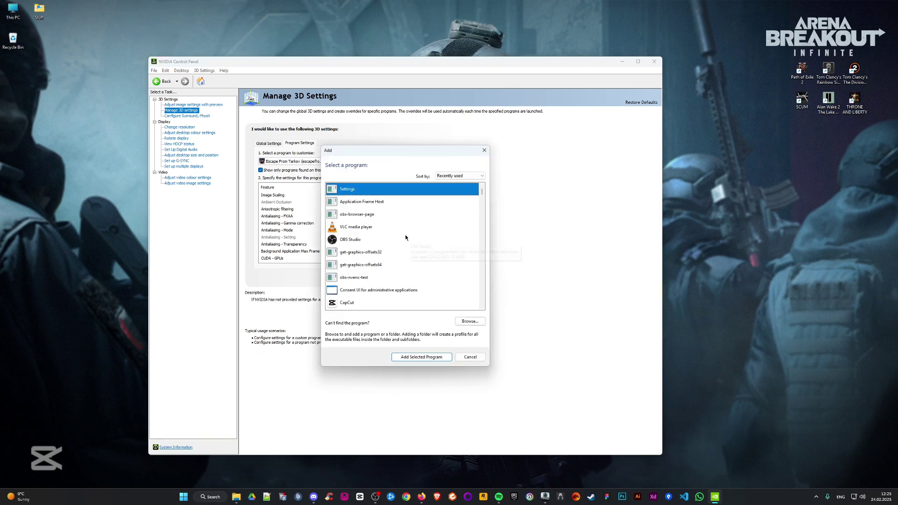
pyautogui.scroll(-3, 387, 239)
pyautogui.click(360, 265)
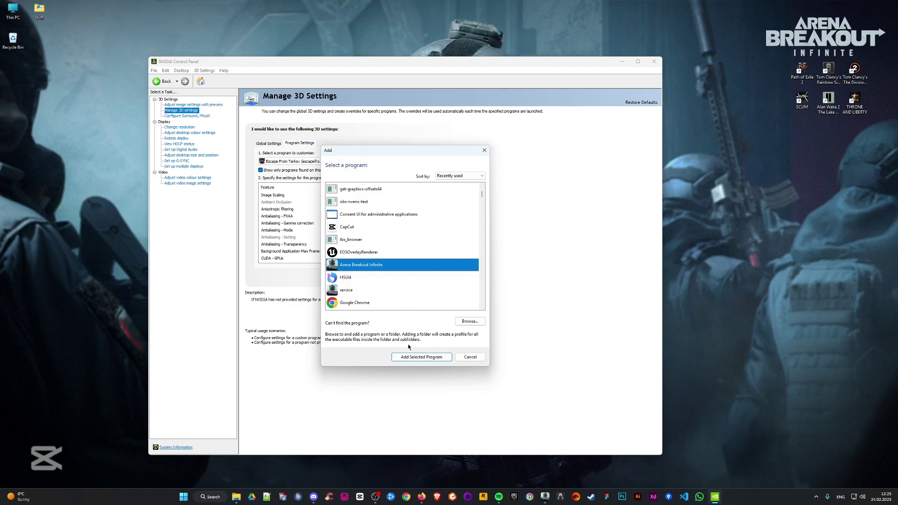
pyautogui.click(412, 357)
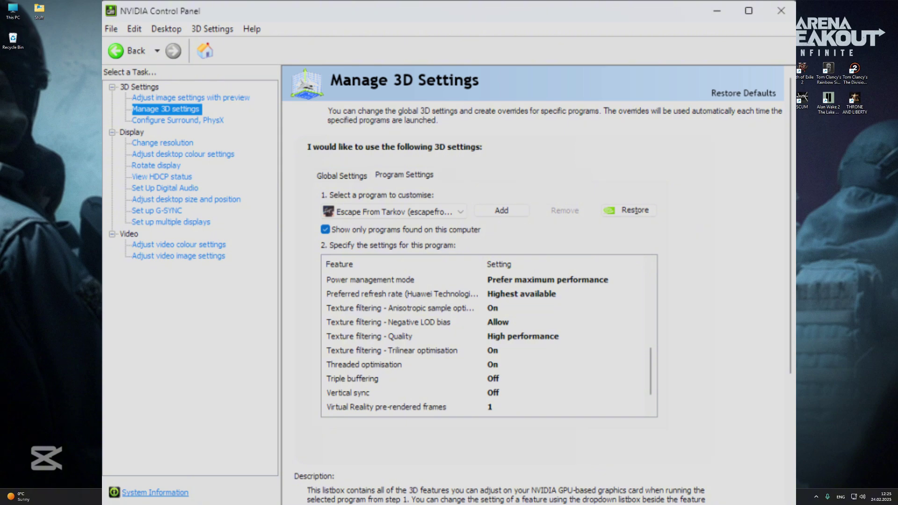
# - Examine the program-specific 3D settings from image scaling to vertical sync and virtual reality, and close the NVIDIA Control Panel
pyautogui.scroll(10, 502, 282)
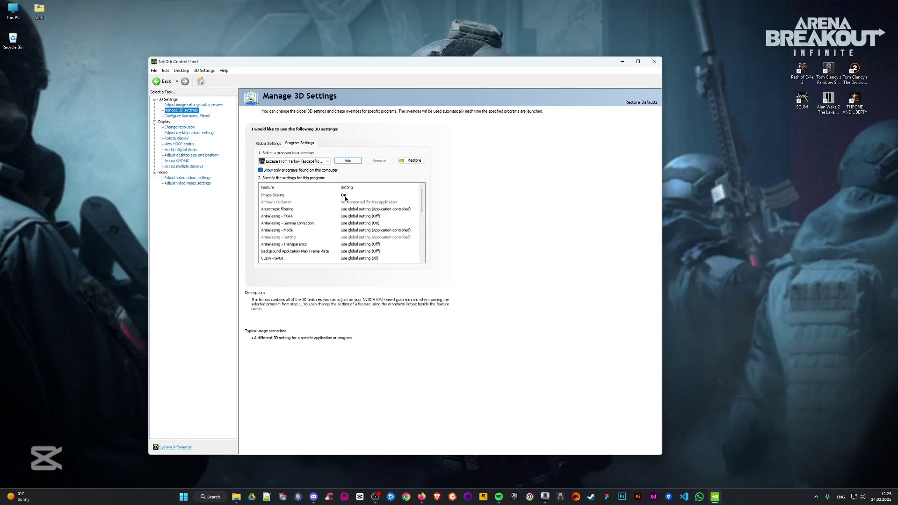
pyautogui.moveTo(422, 200); pyautogui.dragTo(426, 232)
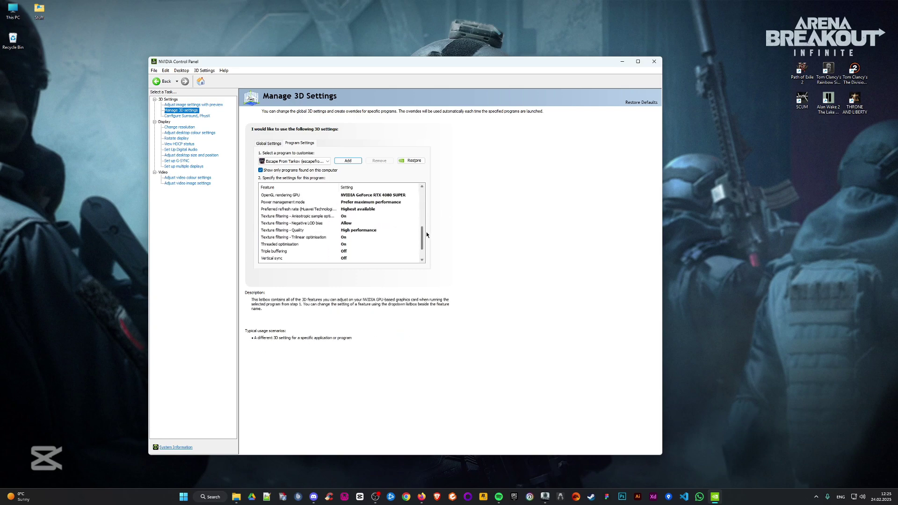
pyautogui.click(354, 197)
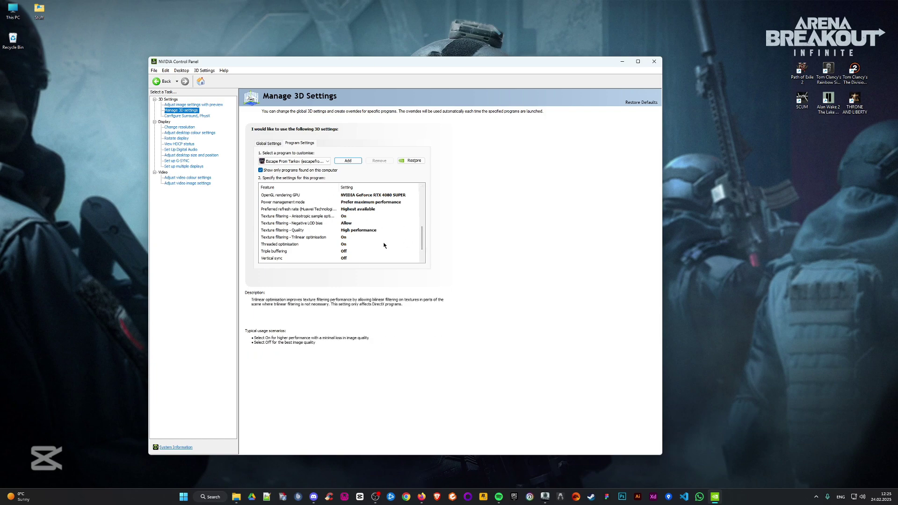
pyautogui.scroll(-2, 422, 229)
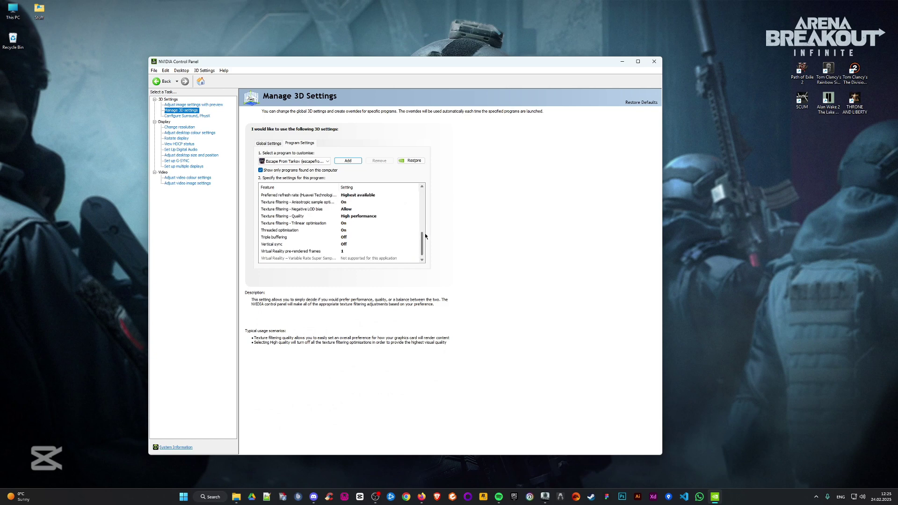
pyautogui.scroll(-1, 424, 236)
pyautogui.scroll(2, 427, 236)
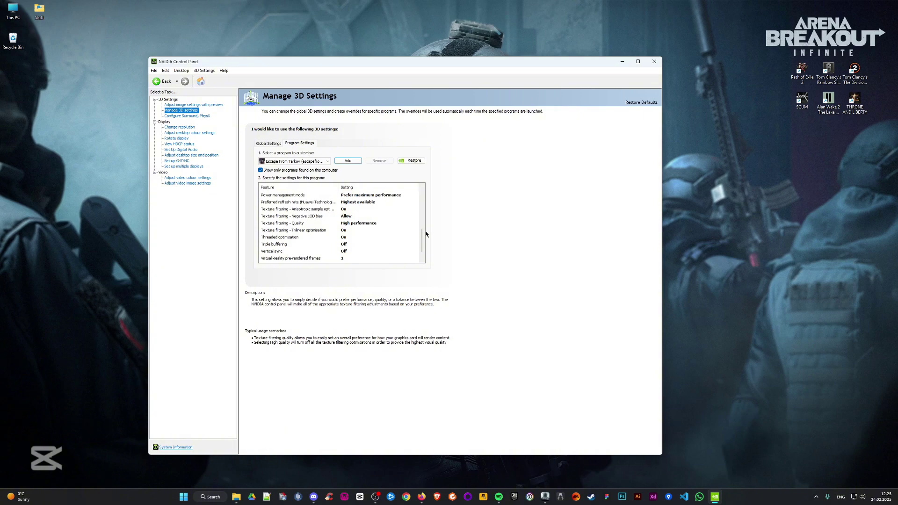
pyautogui.click(655, 65)
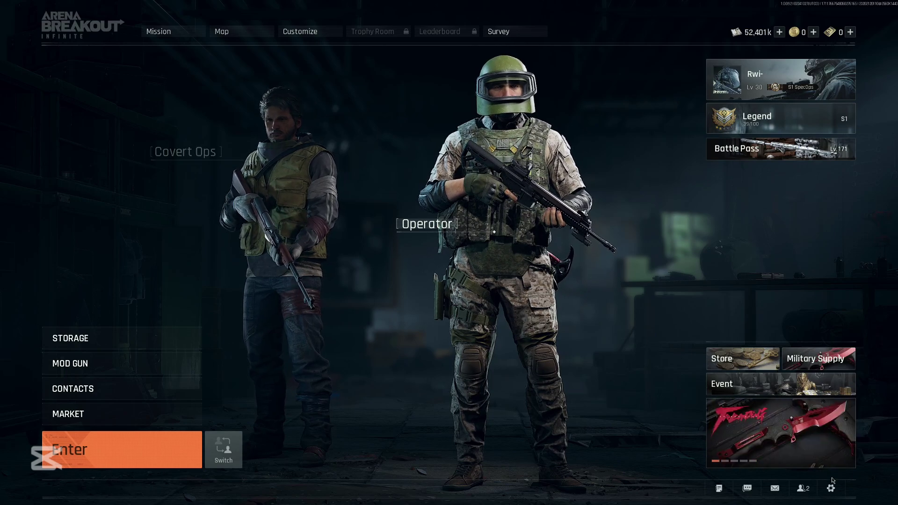
# - Open the Arena Breakout Infinite settings and examine the Game options for field of view, default zero distances, Head Shake and HUD
pyautogui.press('Escape')
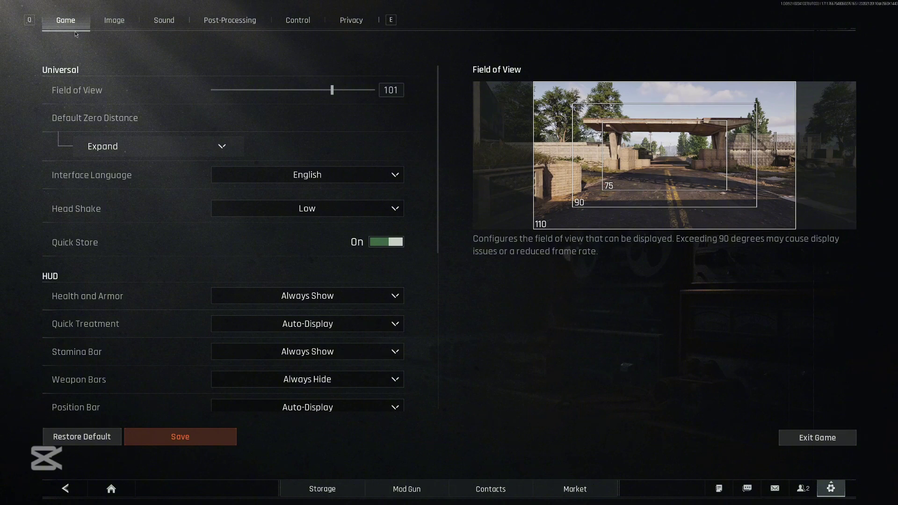
pyautogui.click(400, 88)
pyautogui.click(173, 146)
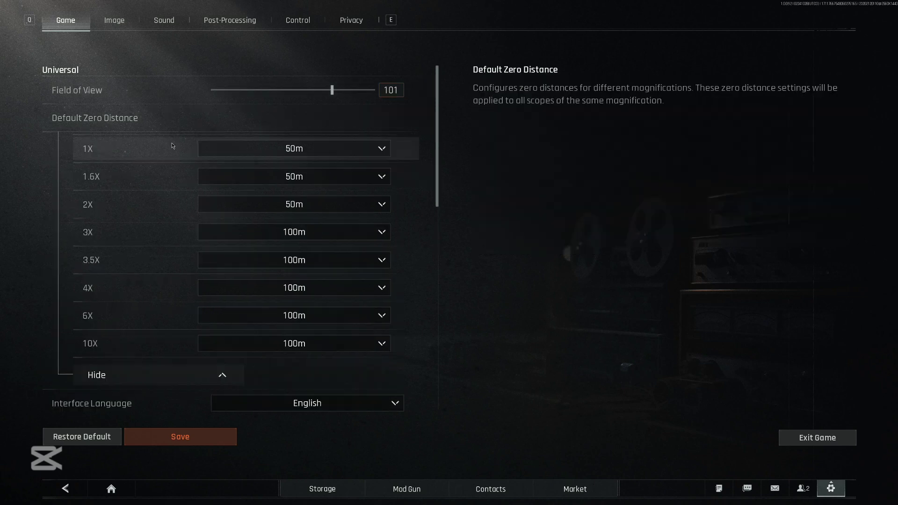
pyautogui.click(187, 403)
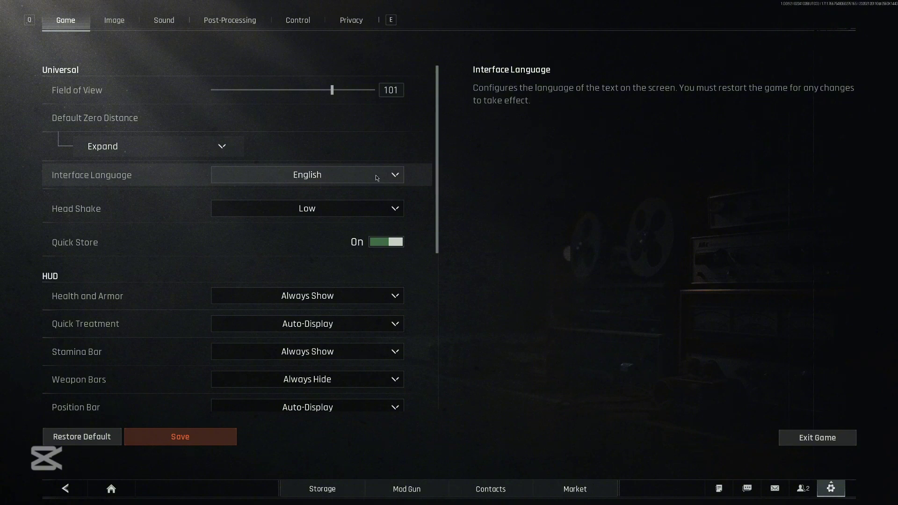
pyautogui.click(291, 209)
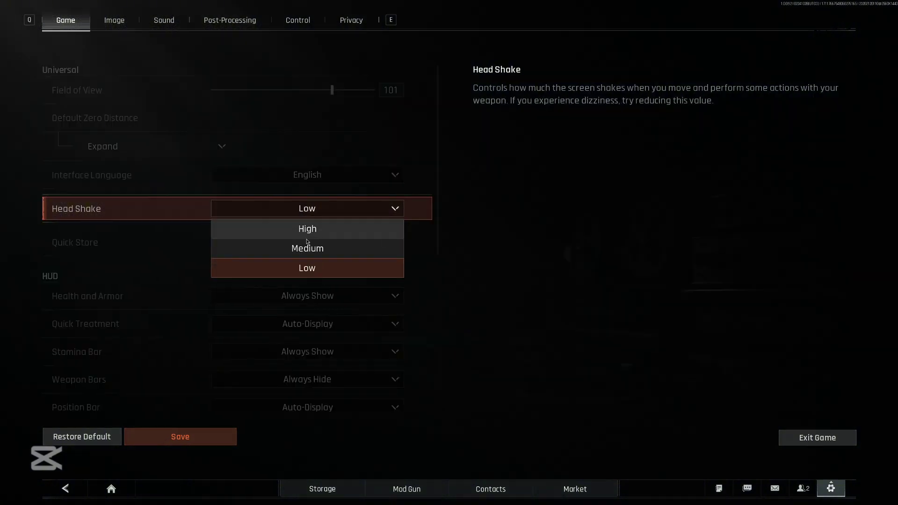
pyautogui.click(407, 189)
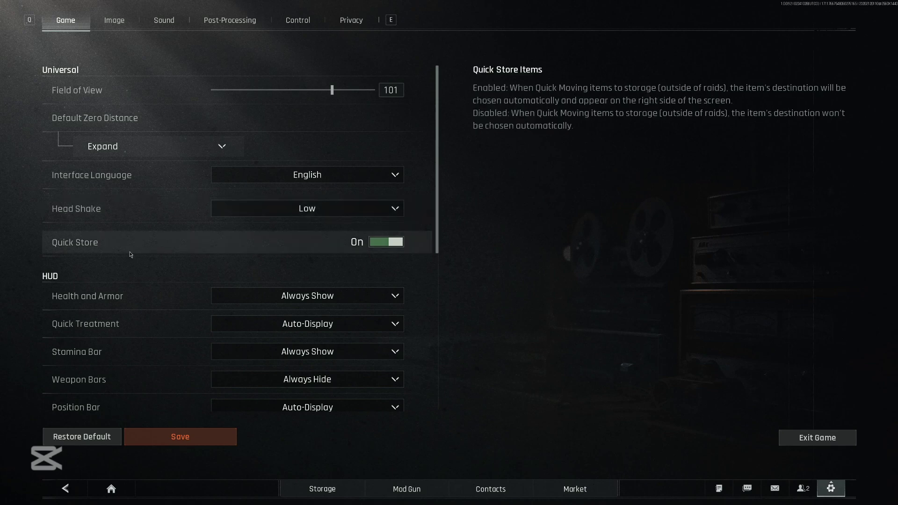
pyautogui.scroll(-3, 163, 303)
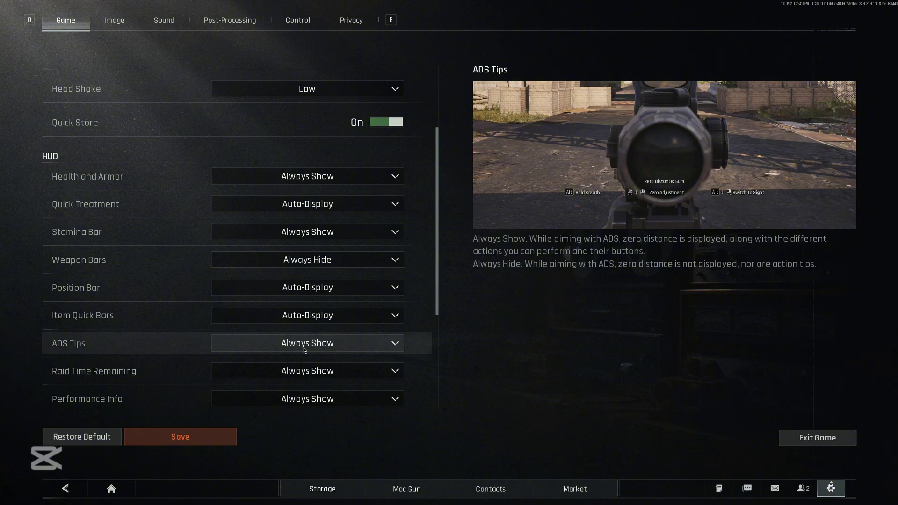
# - Examine the remaining HUD options from ADS Tips and Performance Info to Team Voice Chat in the Game settings
pyautogui.scroll(-1, 304, 349)
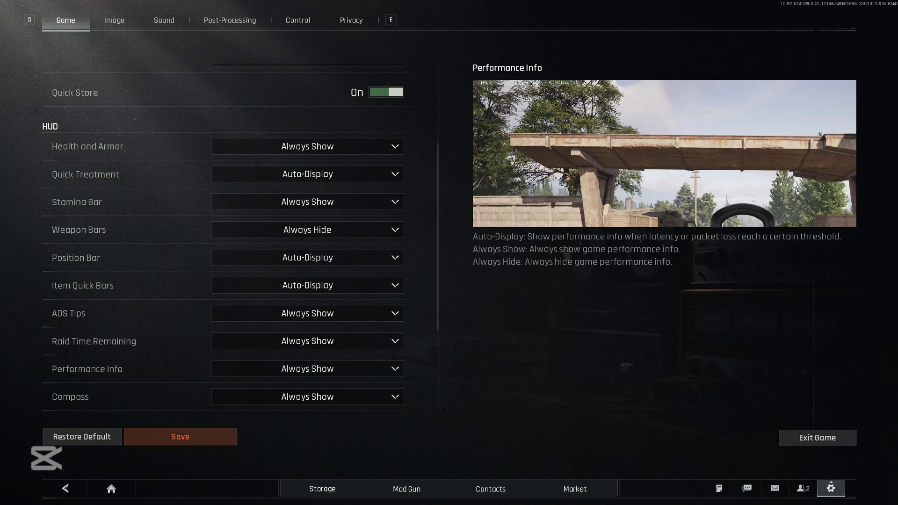
pyautogui.scroll(-1, 349, 333)
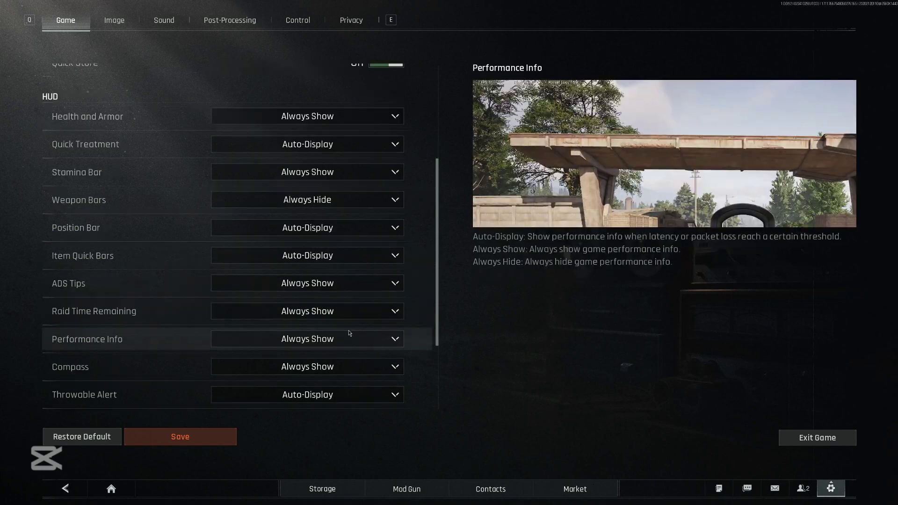
pyautogui.scroll(-1, 360, 333)
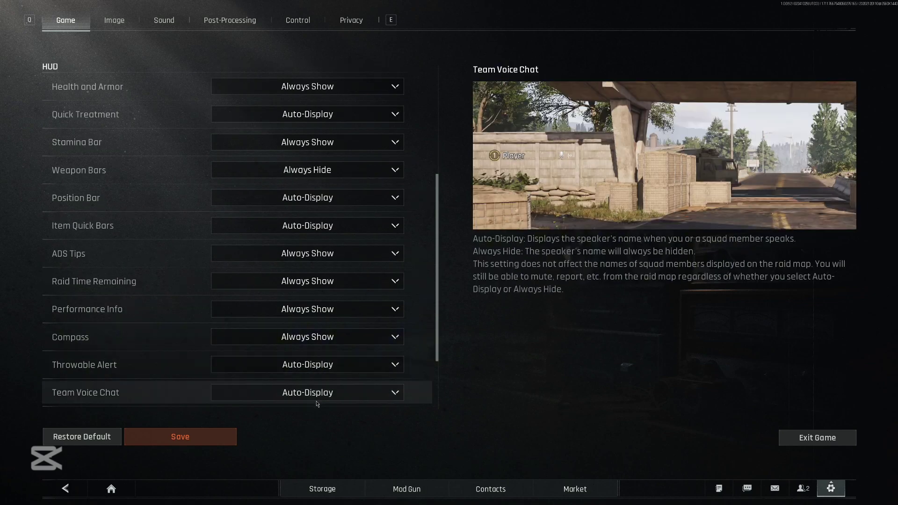
pyautogui.scroll(-3, 316, 398)
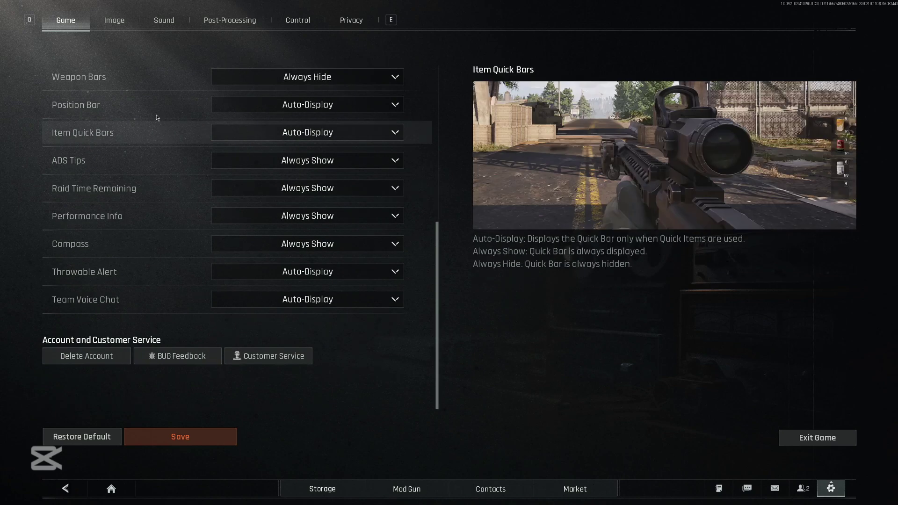
# - Open the Image settings and examine the basic display options, the Super Sampling Quality choices and the detailed quality settings
pyautogui.press('e')
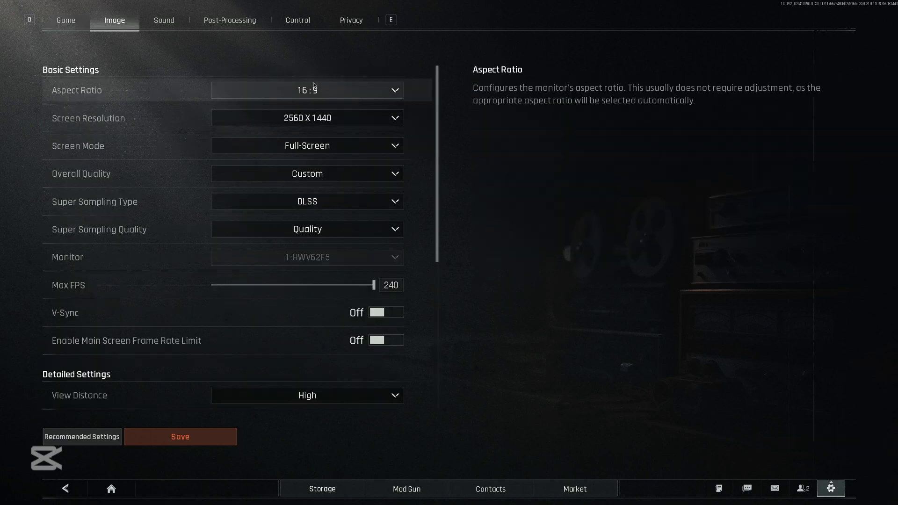
pyautogui.click(320, 238)
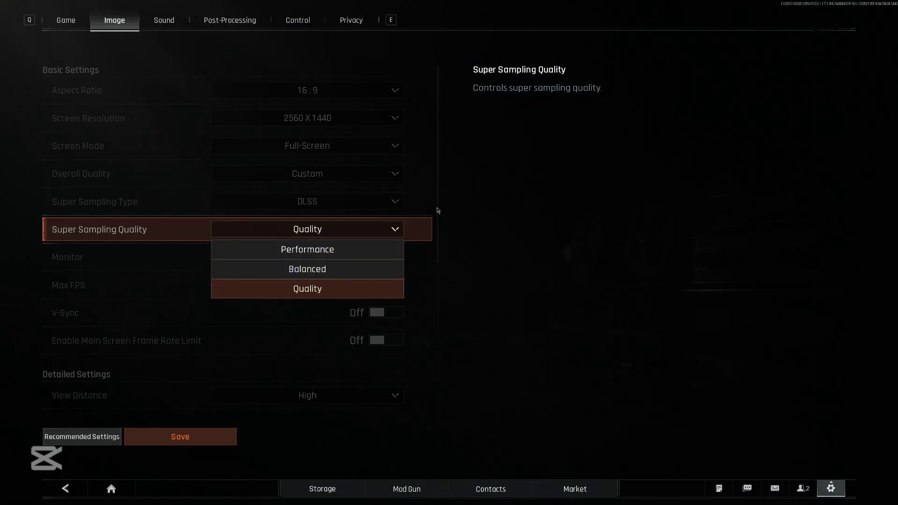
pyautogui.click(438, 211)
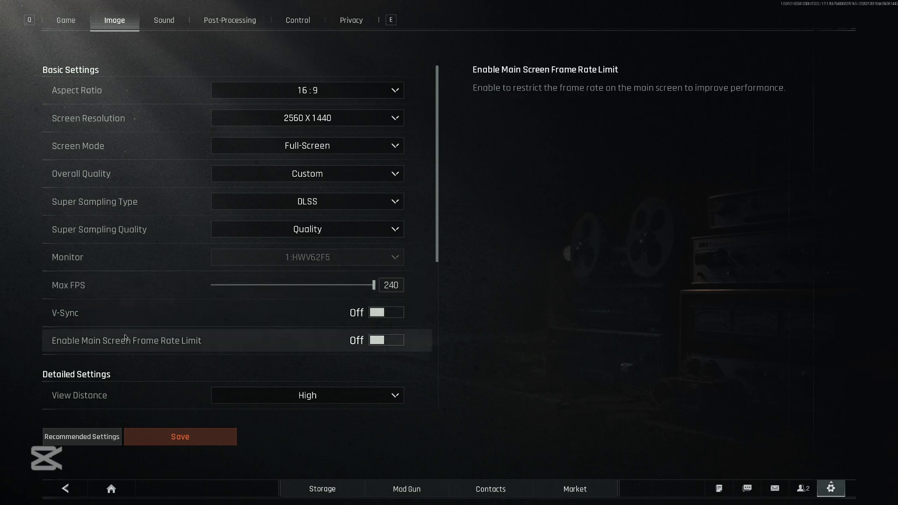
pyautogui.scroll(-5, 187, 333)
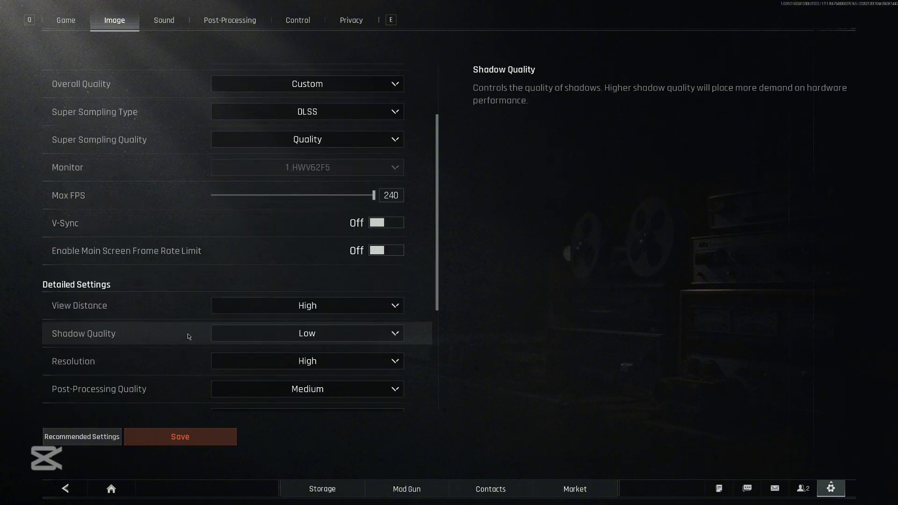
pyautogui.scroll(-2, 184, 336)
pyautogui.scroll(1, 185, 336)
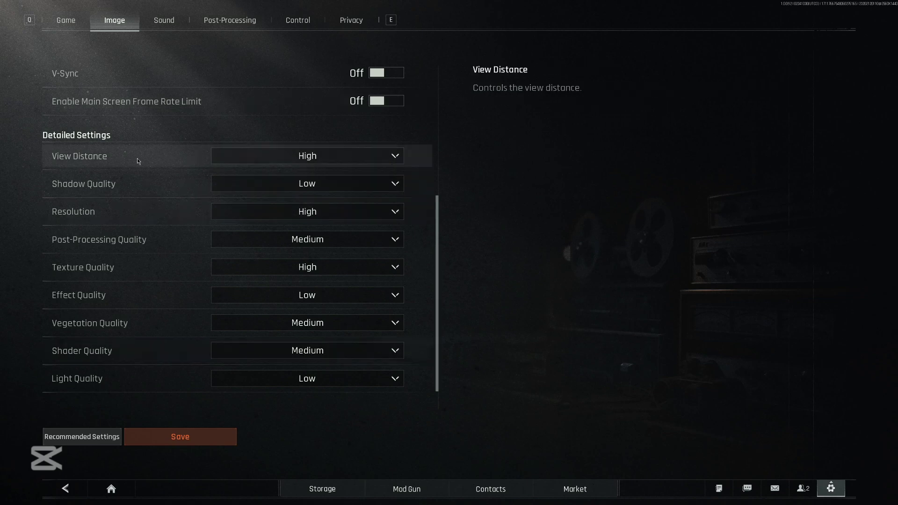
# - Examine the available choices for View Distance, Shadow Quality and Vegetation Quality in the detailed image settings
pyautogui.click(304, 159)
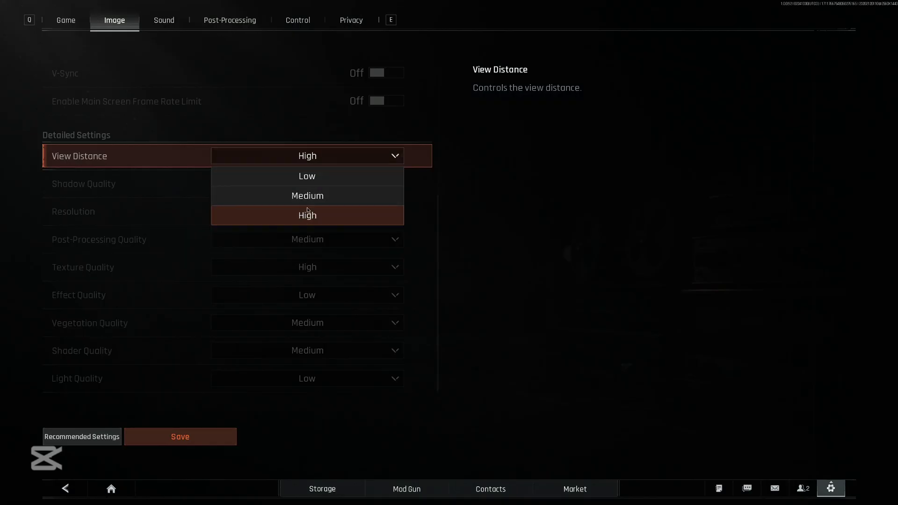
pyautogui.click(330, 157)
pyautogui.click(330, 155)
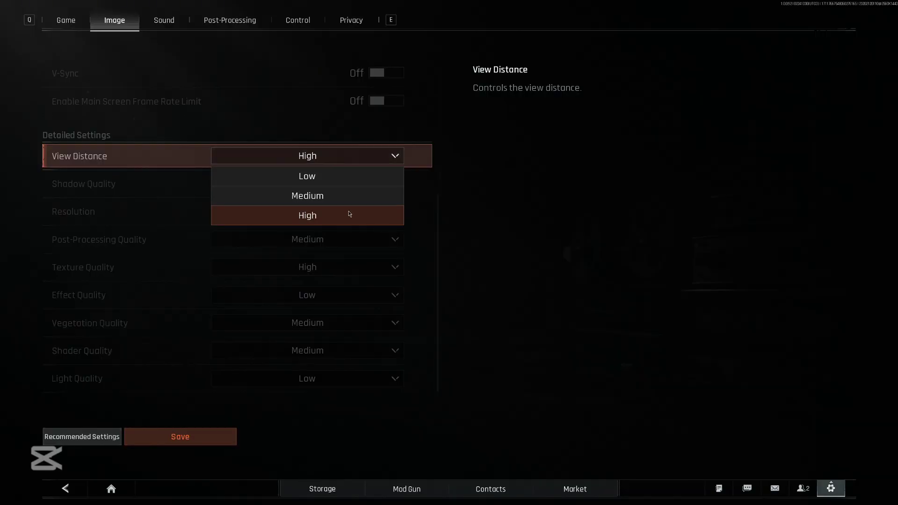
pyautogui.click(326, 158)
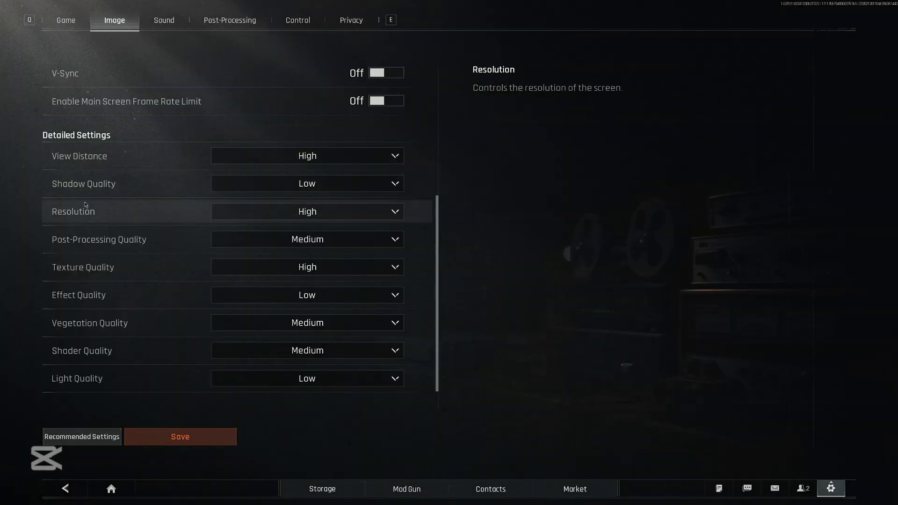
pyautogui.click(306, 187)
pyautogui.click(312, 193)
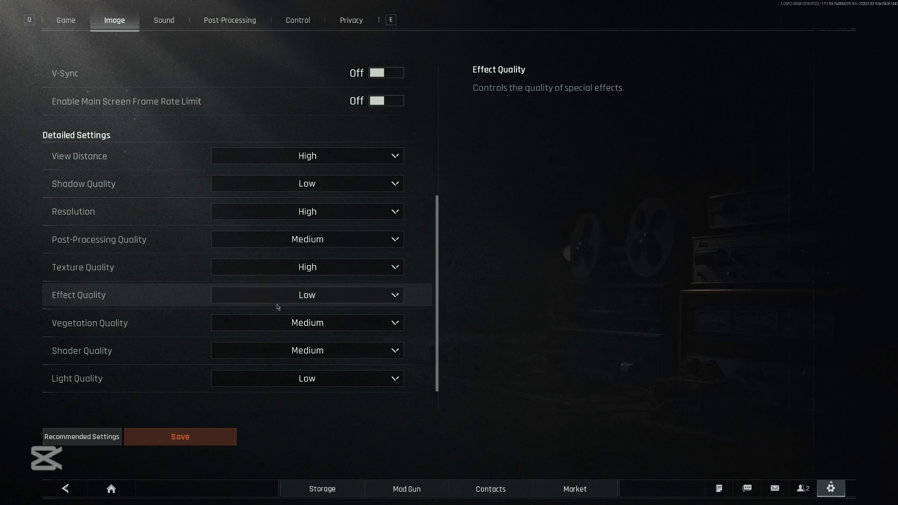
pyautogui.click(302, 329)
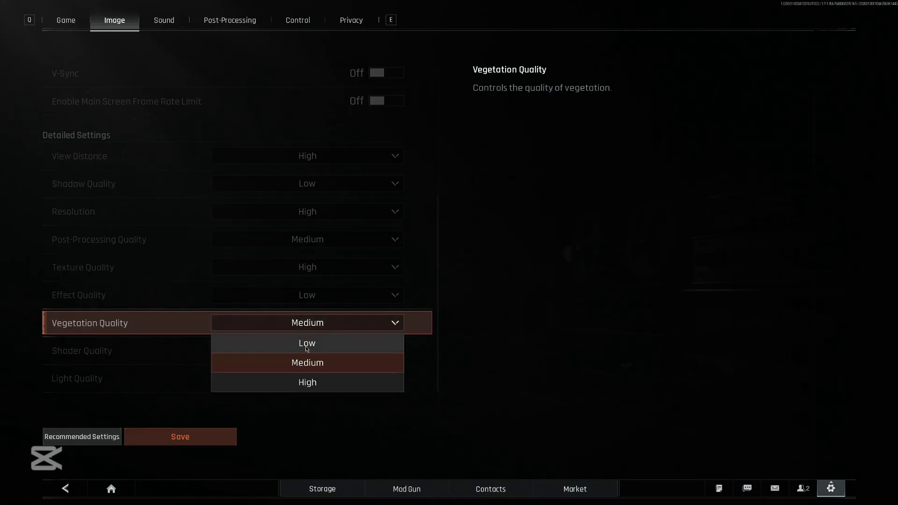
pyautogui.click(282, 326)
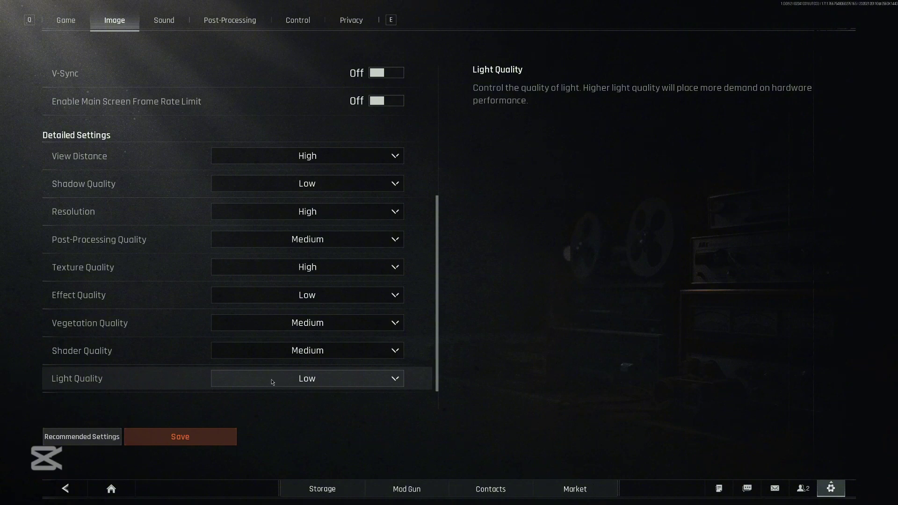
# - Examine the Sound settings, and adjust the post-processing Sharpness at 5 and save it while switching to the Control settings
pyautogui.click(171, 31)
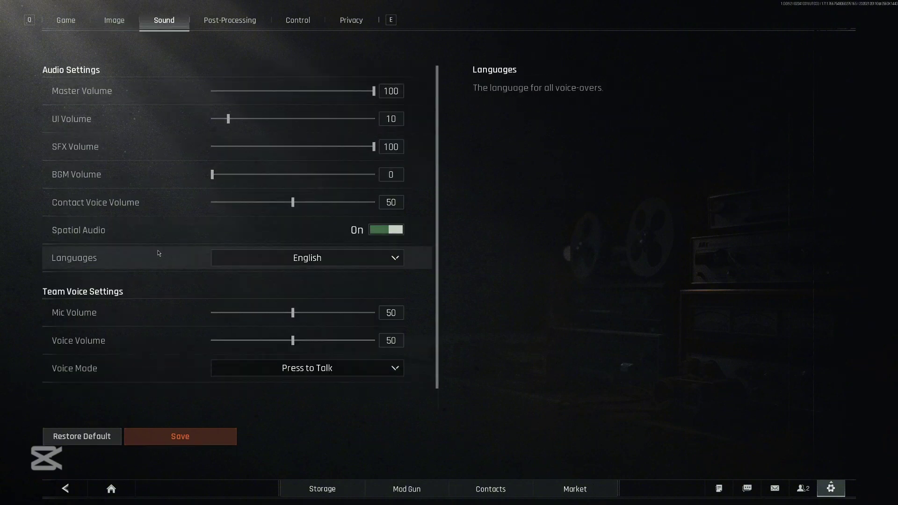
pyautogui.click(229, 20)
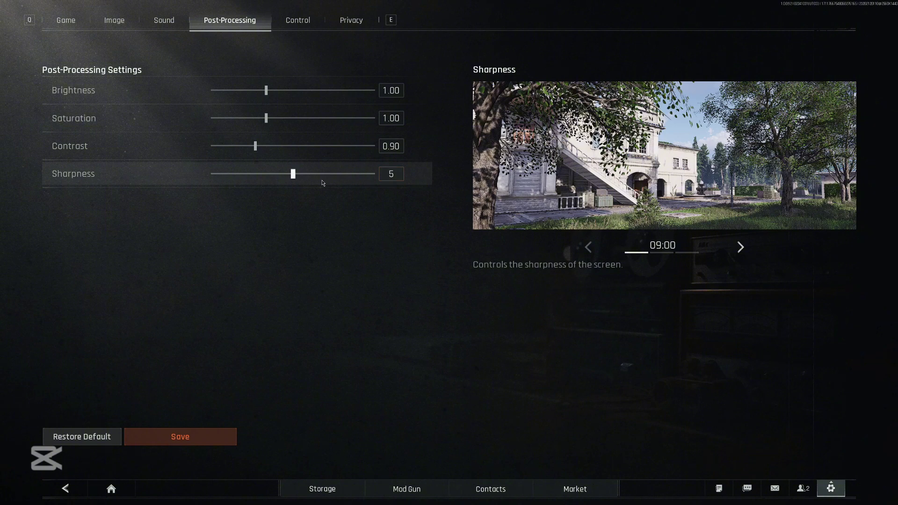
pyautogui.moveTo(293, 175)
pyautogui.mouseDown()
pyautogui.moveTo(338, 175)
pyautogui.moveTo(243, 173)
pyautogui.moveTo(300, 174)
pyautogui.mouseUp()
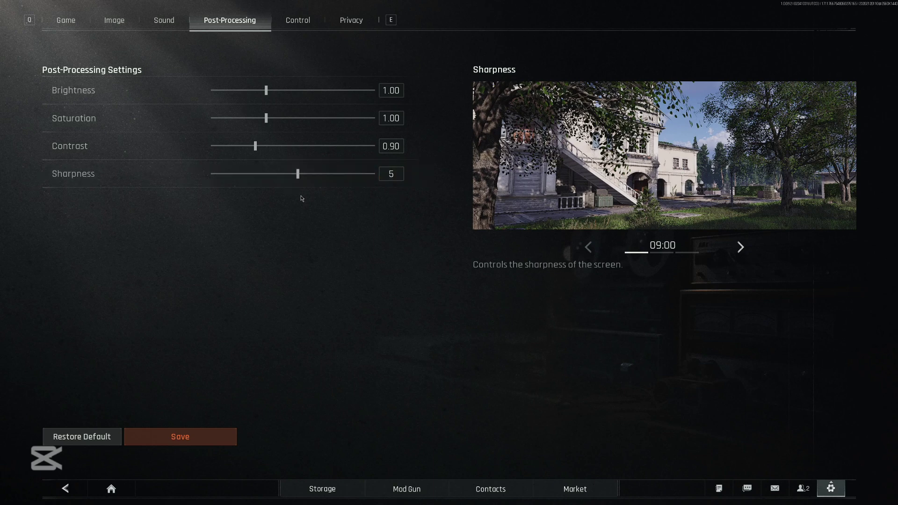
pyautogui.click(310, 27)
pyautogui.click(472, 279)
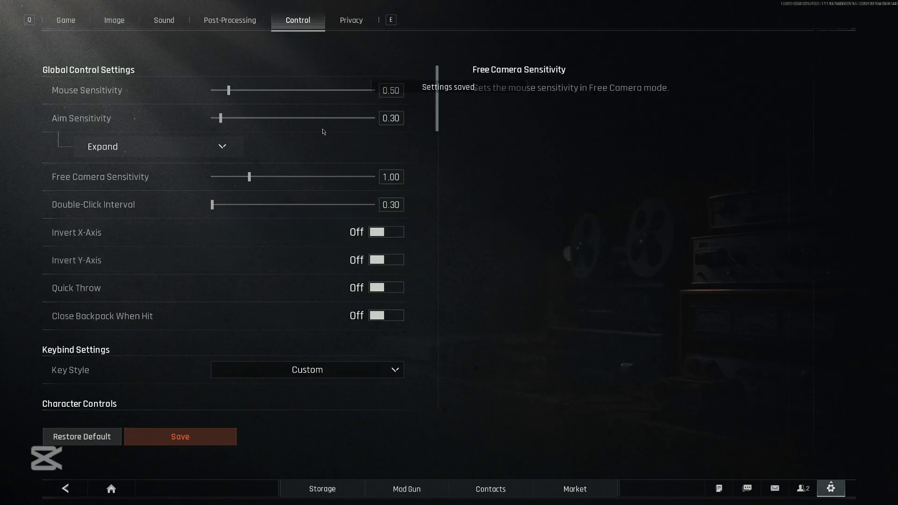
# - Examine the global control settings for mouse sensitivity, aim sensitivity, axis inversion and Quick Throw
pyautogui.scroll(-5, 446, 153)
pyautogui.moveTo(446, 153); pyautogui.dragTo(448, 90)
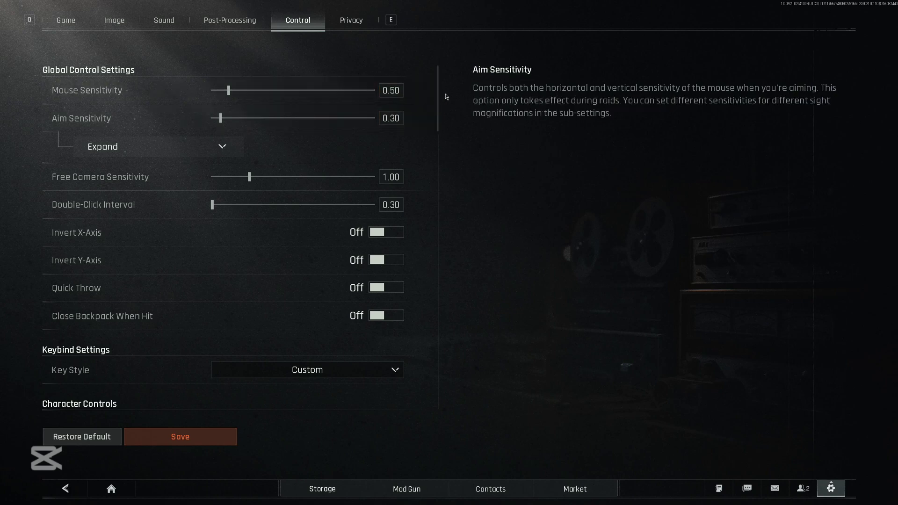
pyautogui.scroll(-5, 429, 108)
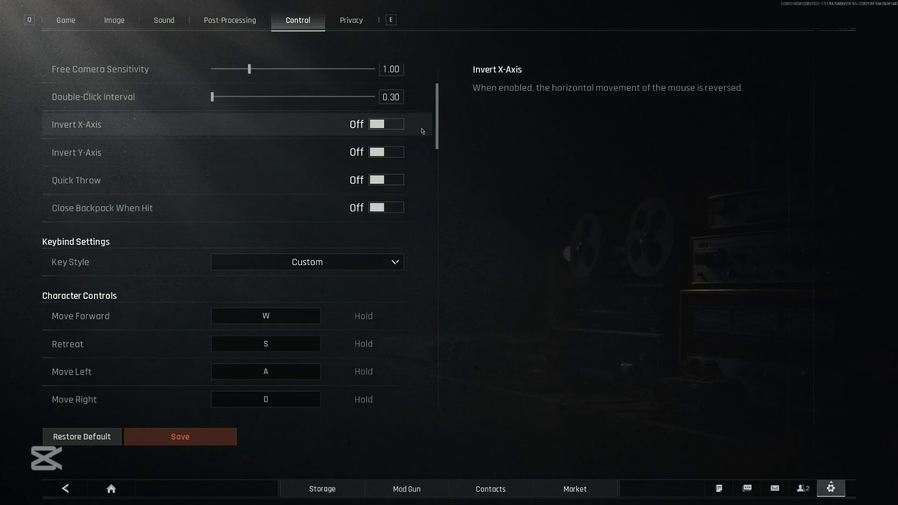
pyautogui.scroll(5, 440, 126)
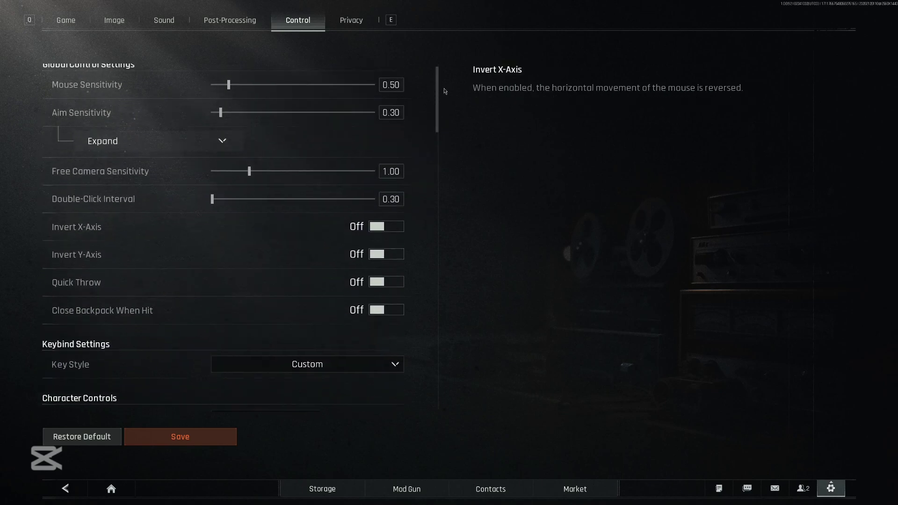
# - Examine the keybinds for character controls and for using weapons and equipment
pyautogui.scroll(-5, 437, 119)
pyautogui.scroll(-3, 114, 170)
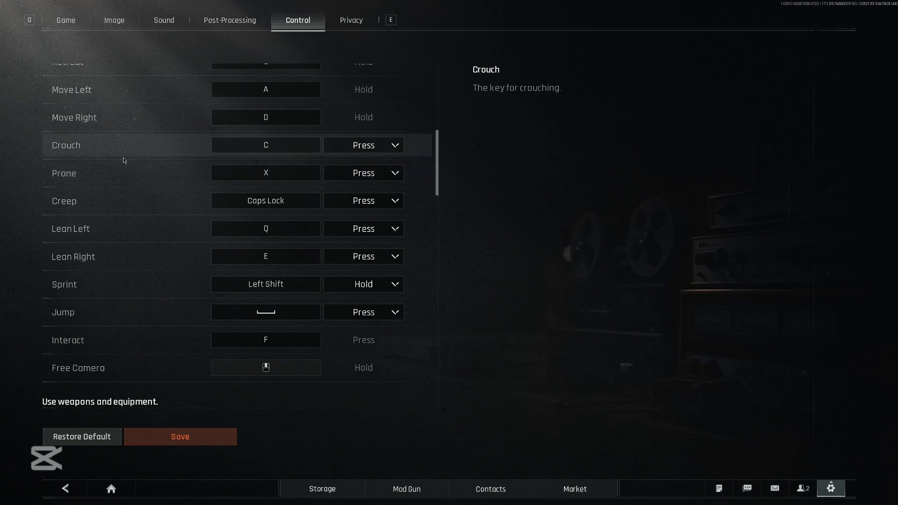
pyautogui.scroll(-1, 119, 166)
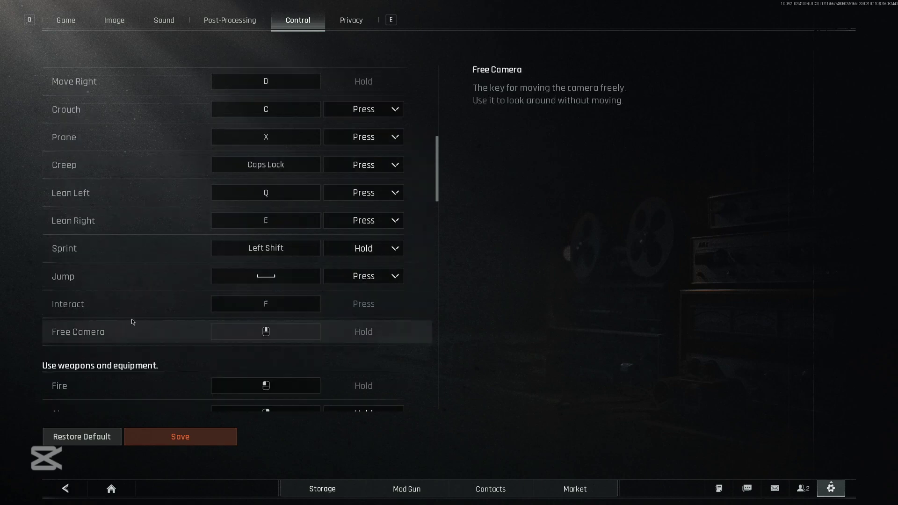
pyautogui.scroll(3, 136, 234)
pyautogui.scroll(-16, 142, 219)
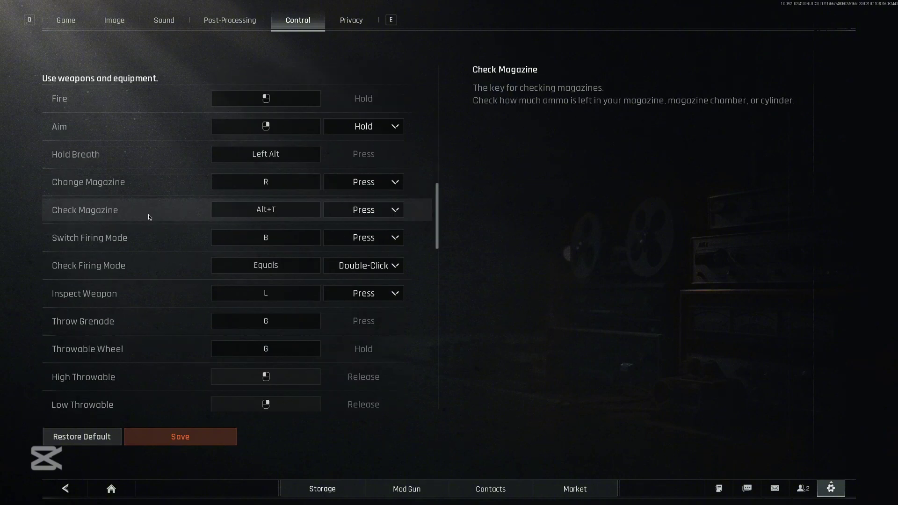
pyautogui.scroll(-3, 145, 225)
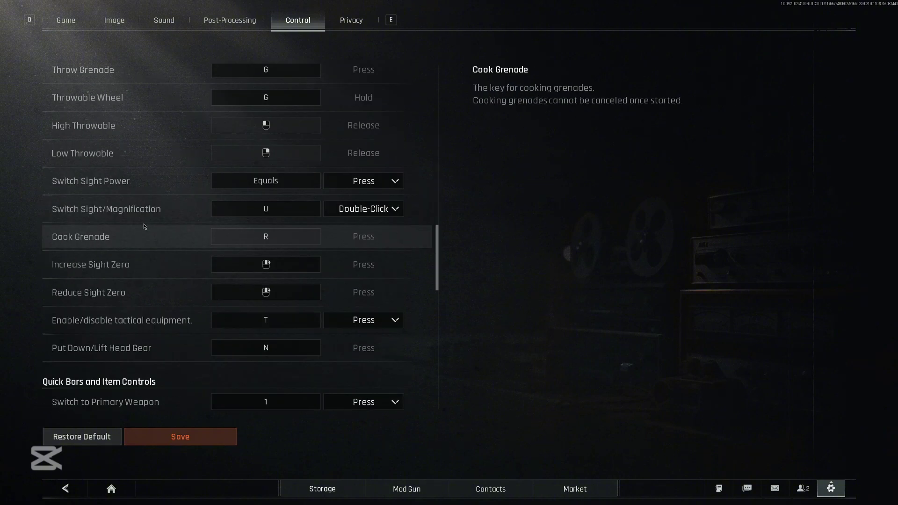
pyautogui.scroll(-2, 145, 227)
pyautogui.scroll(1, 436, 265)
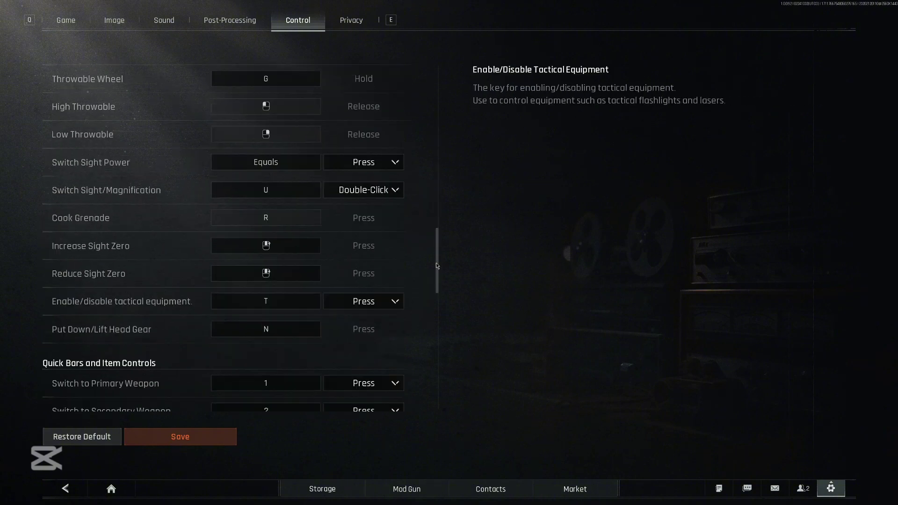
# - Examine the quick bar and item control keybinds, and return to the global control settings
pyautogui.moveTo(436, 266); pyautogui.dragTo(431, 324)
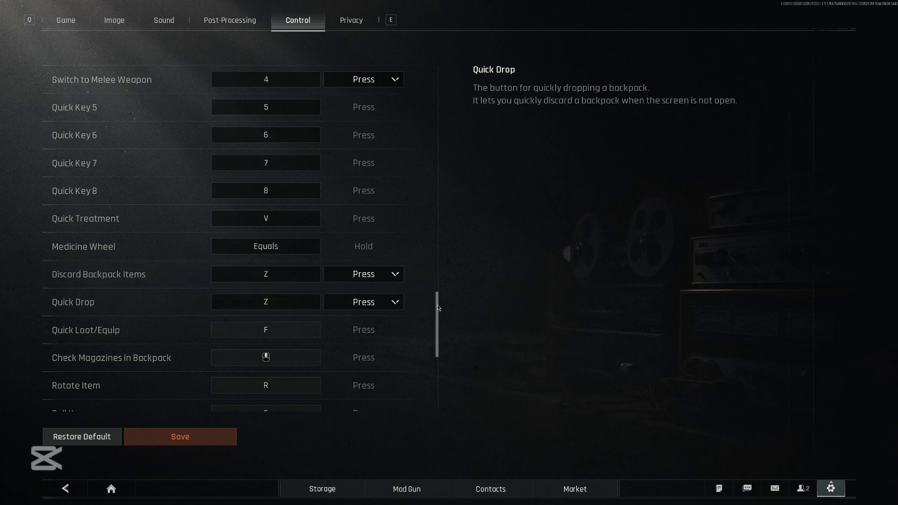
pyautogui.moveTo(437, 305); pyautogui.dragTo(449, 213)
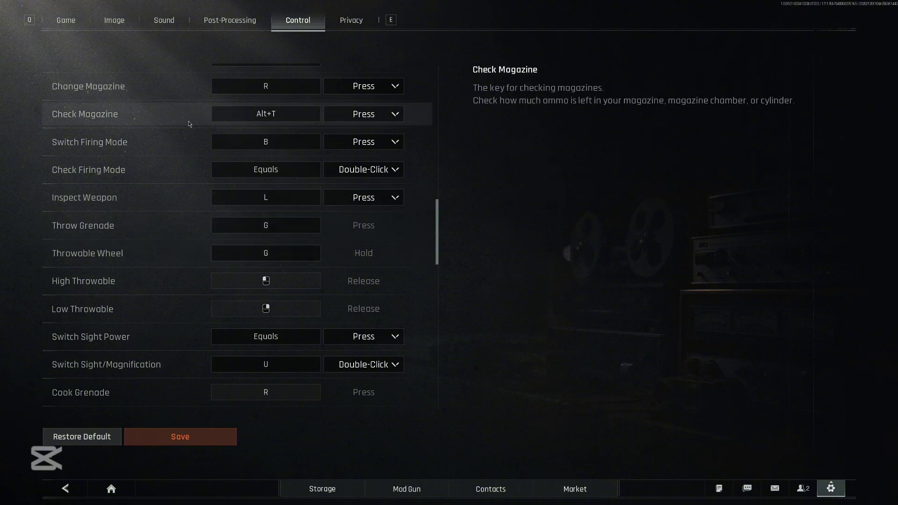
pyautogui.scroll(9, 179, 254)
pyautogui.scroll(8, 179, 255)
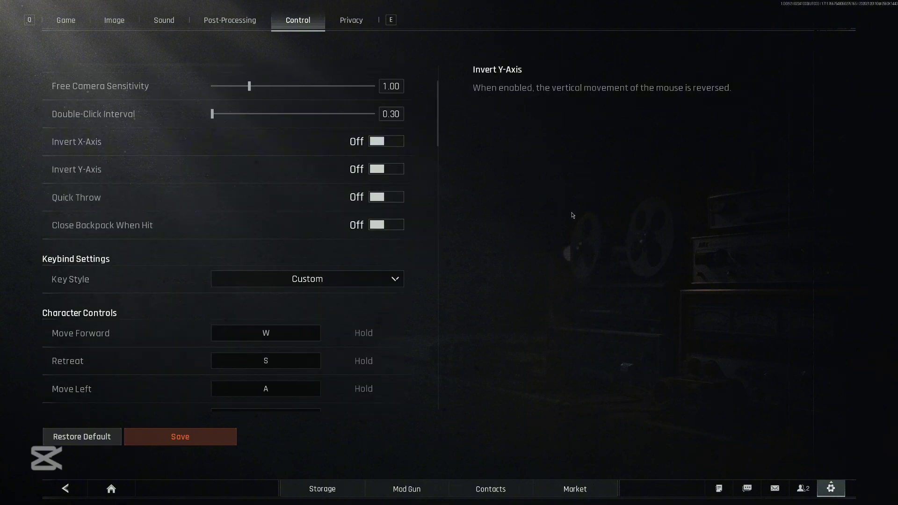
pyautogui.scroll(1, 132, 110)
pyautogui.scroll(2, 132, 109)
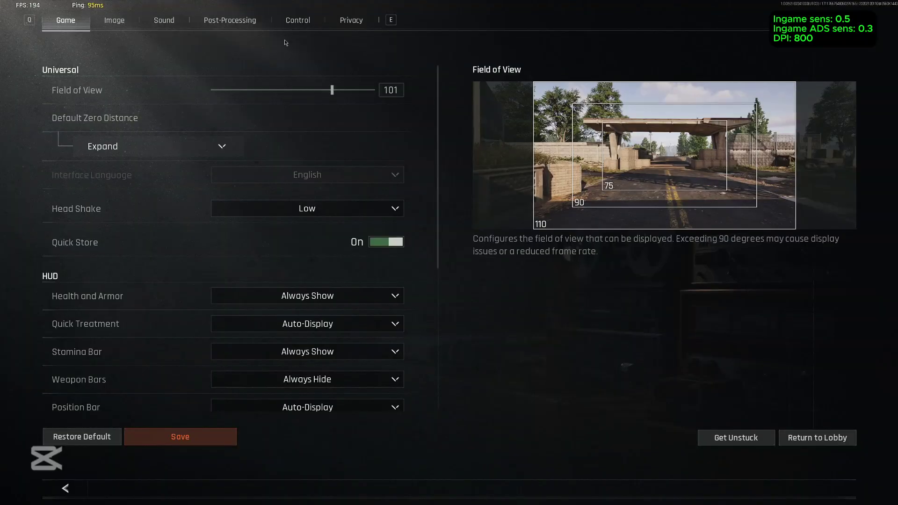
# - Check the Mouse and Aim Sensitivity in the Control settings during the raid, and test aiming down the sight at the workbench
pyautogui.click(298, 21)
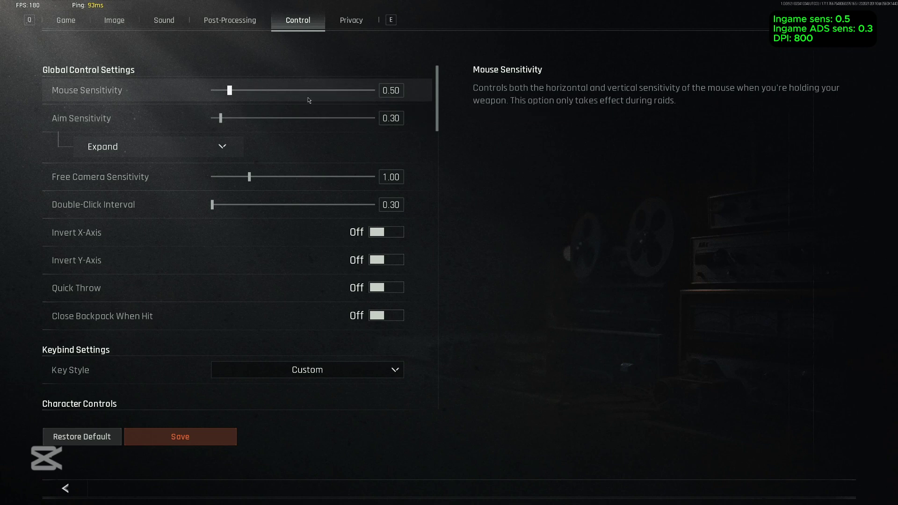
pyautogui.press('Escape')
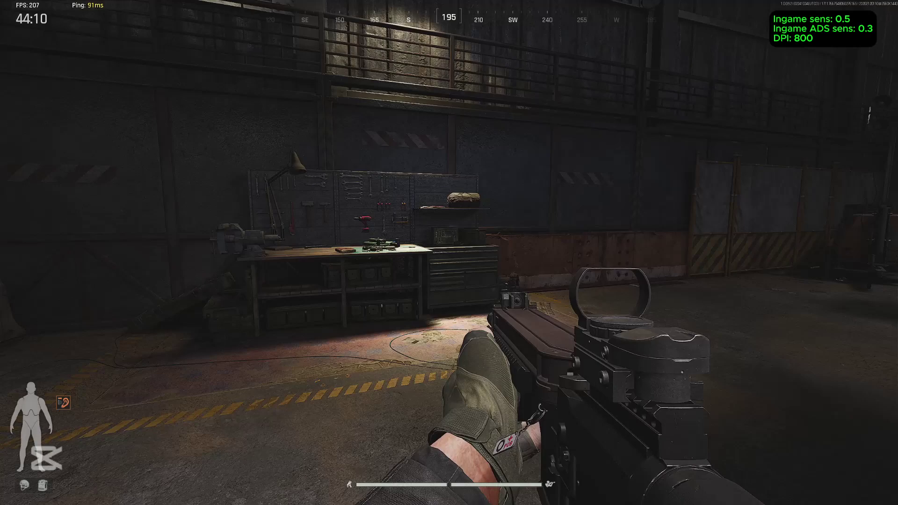
pyautogui.rightClick(449, 253)
pyautogui.press('w')
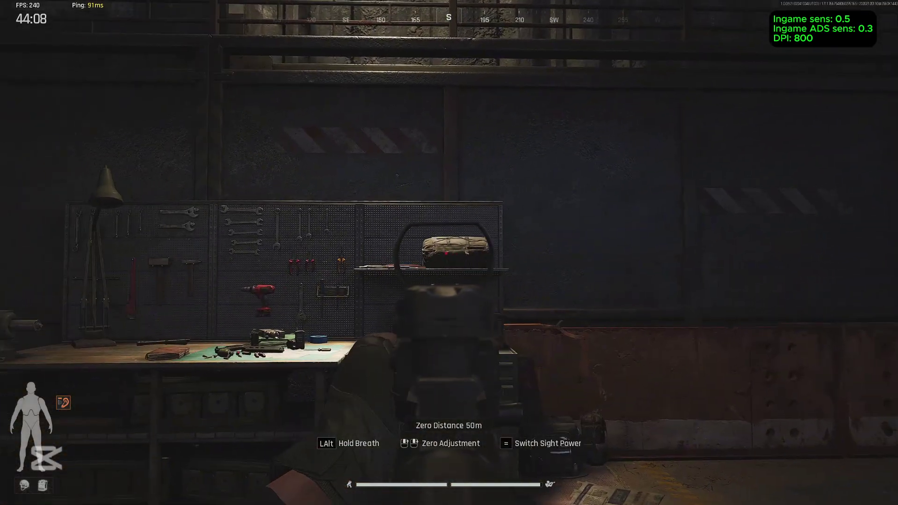
pyautogui.rightClick(449, 253)
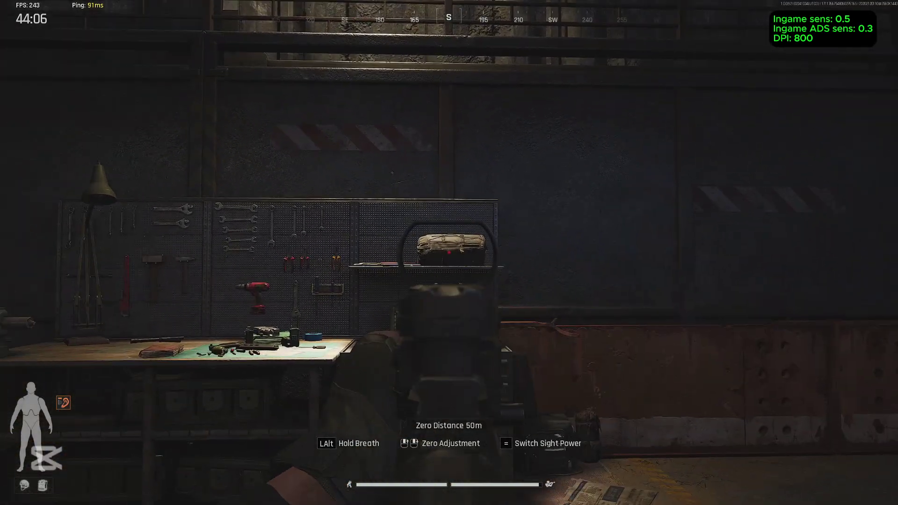
pyautogui.rightClick(449, 253)
pyautogui.press('s')
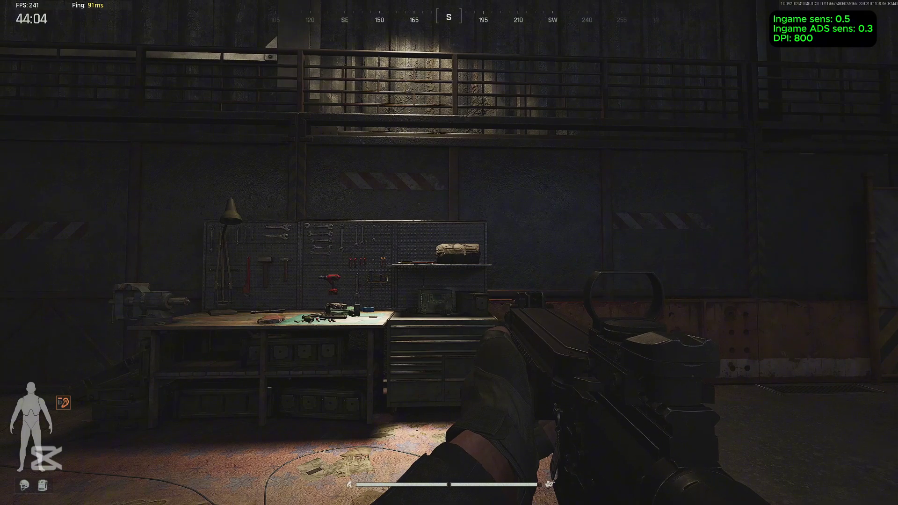